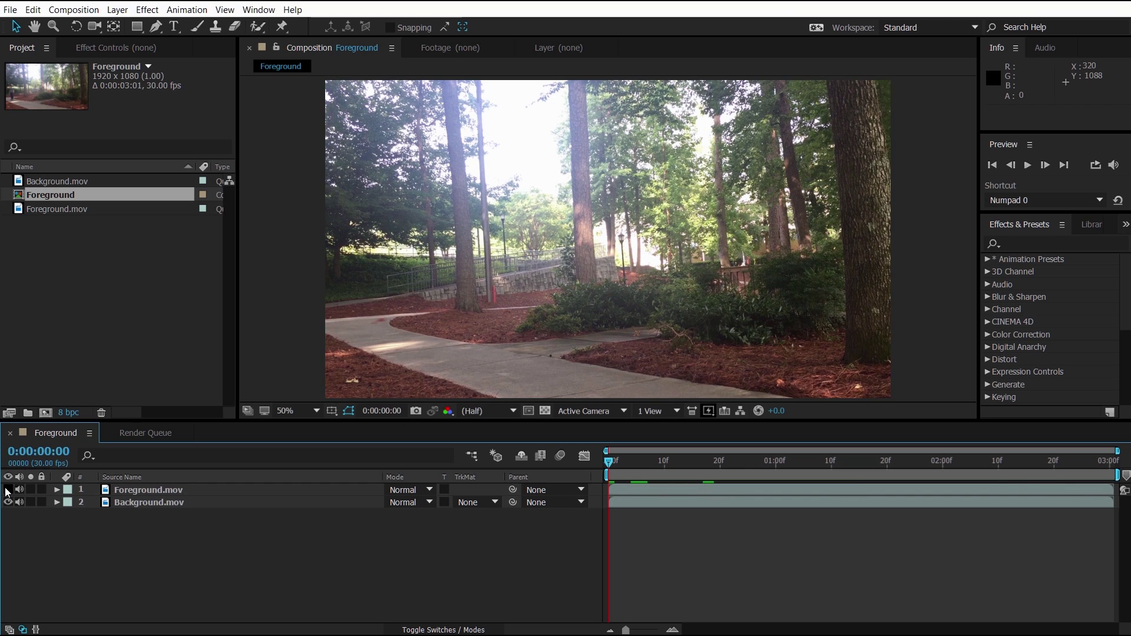
Compare the composition with Foreground.mov hidden and shown, and preview the footage
left_click(8, 490)
left_click(9, 490)
left_click(9, 490)
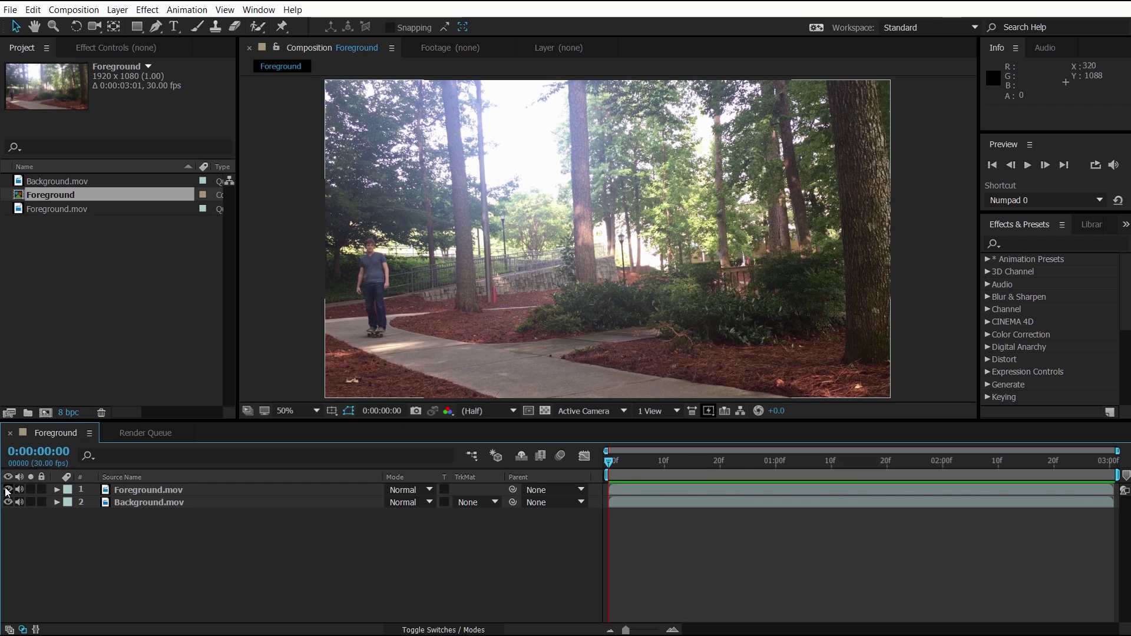
key("space")
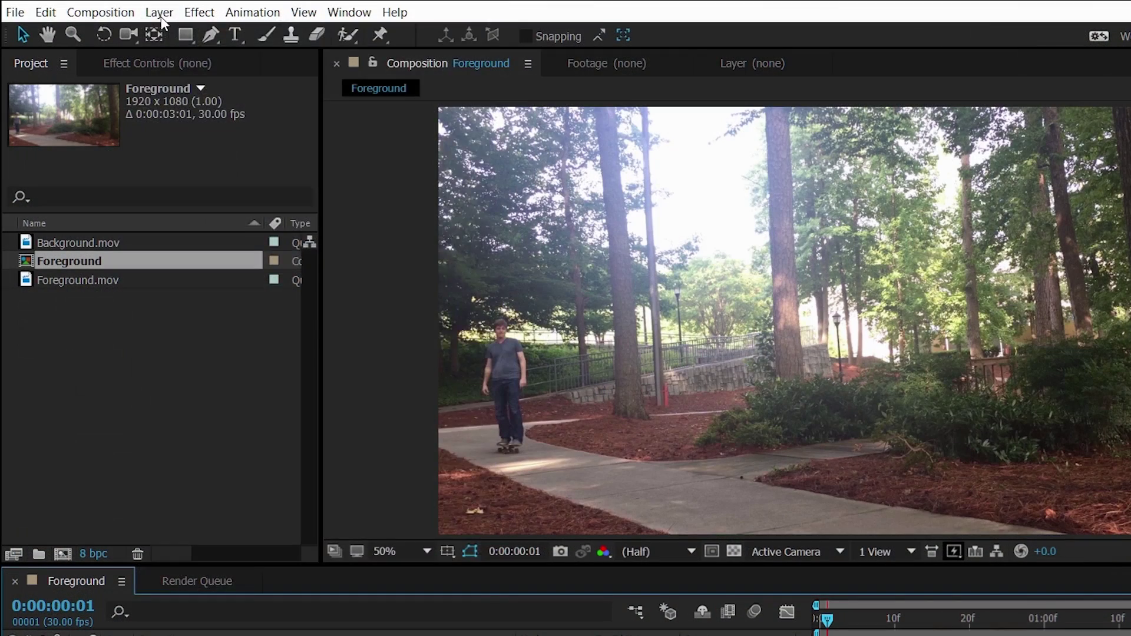
Create a 500 × 500 px dark gray solid named Matte and place it below the skateboarder's feet at the first frames
left_click(160, 13)
mouse_move(200, 33)
left_click(525, 56)
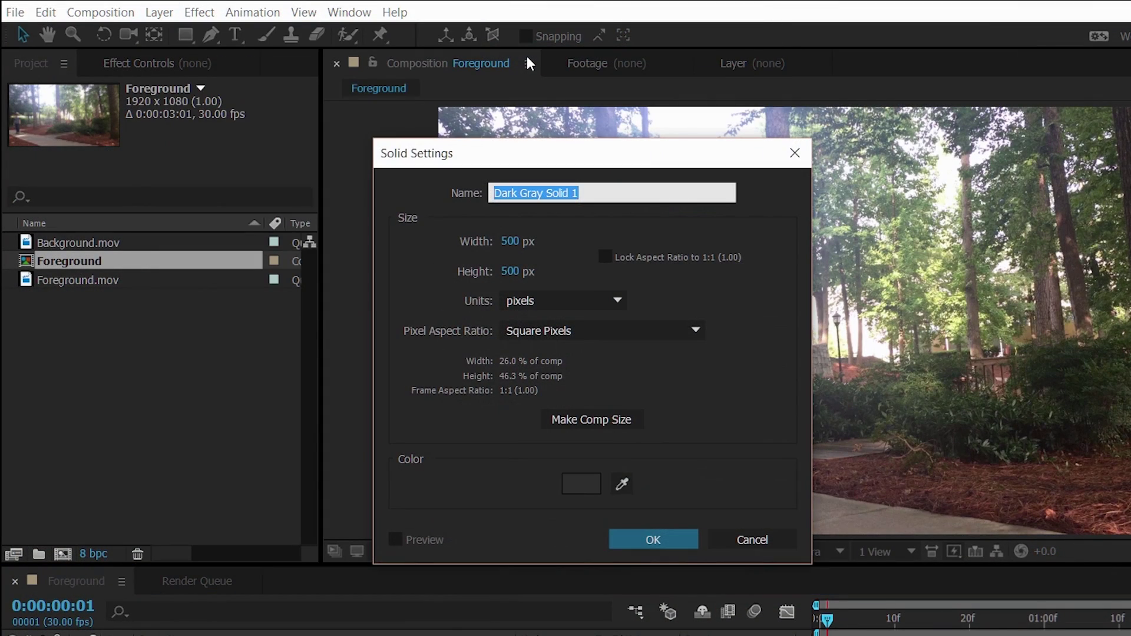
type("Matte")
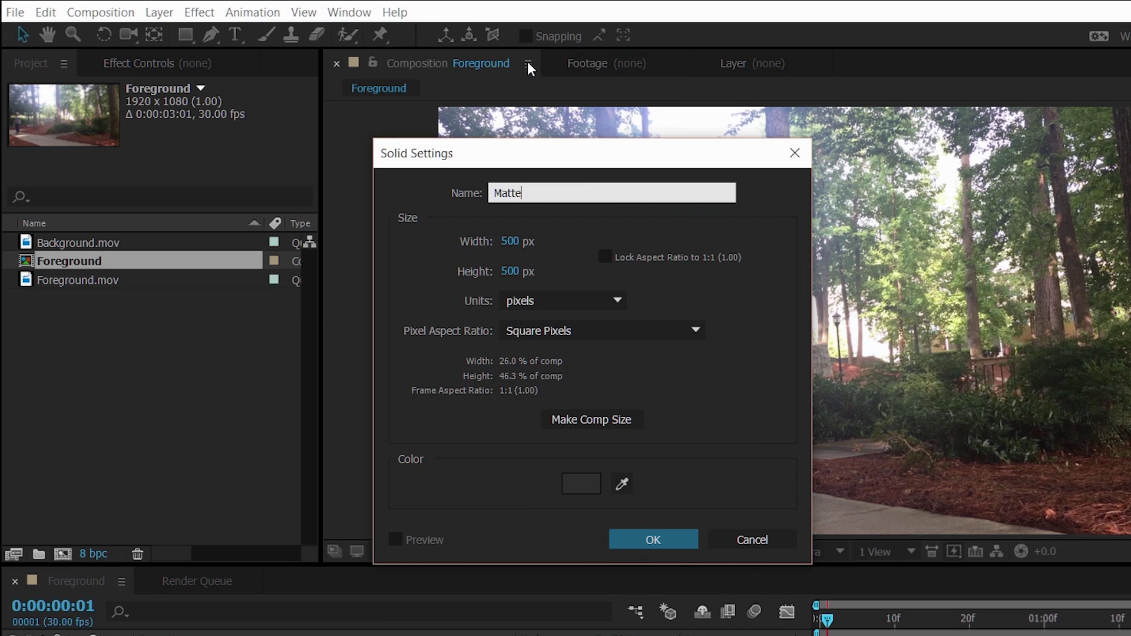
key("Return")
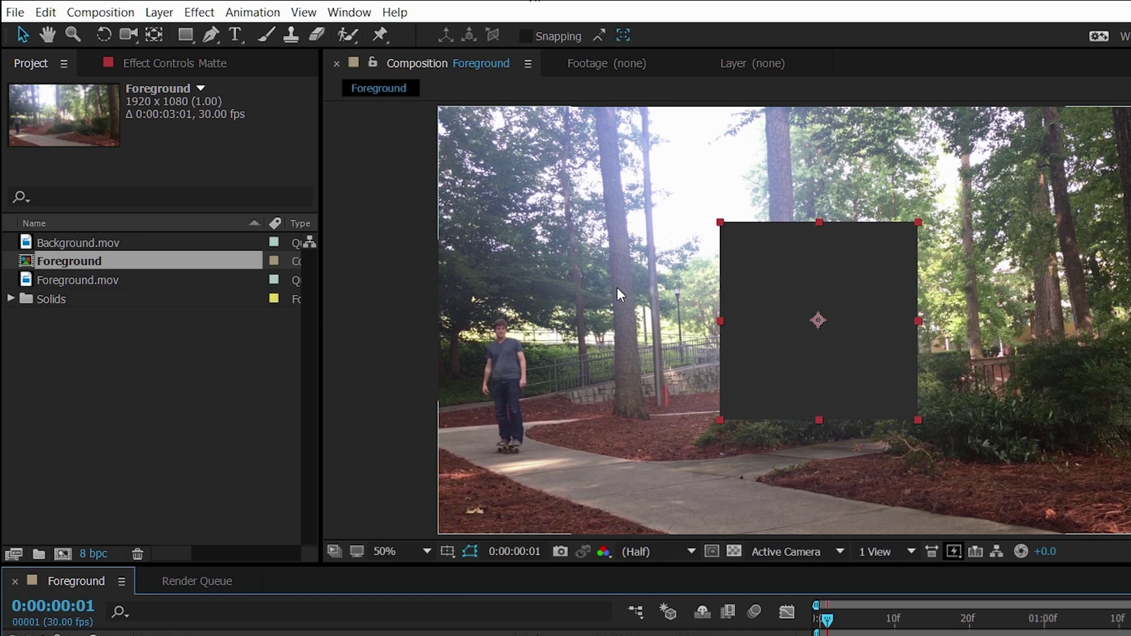
left_click_drag(864, 313, 800, 386)
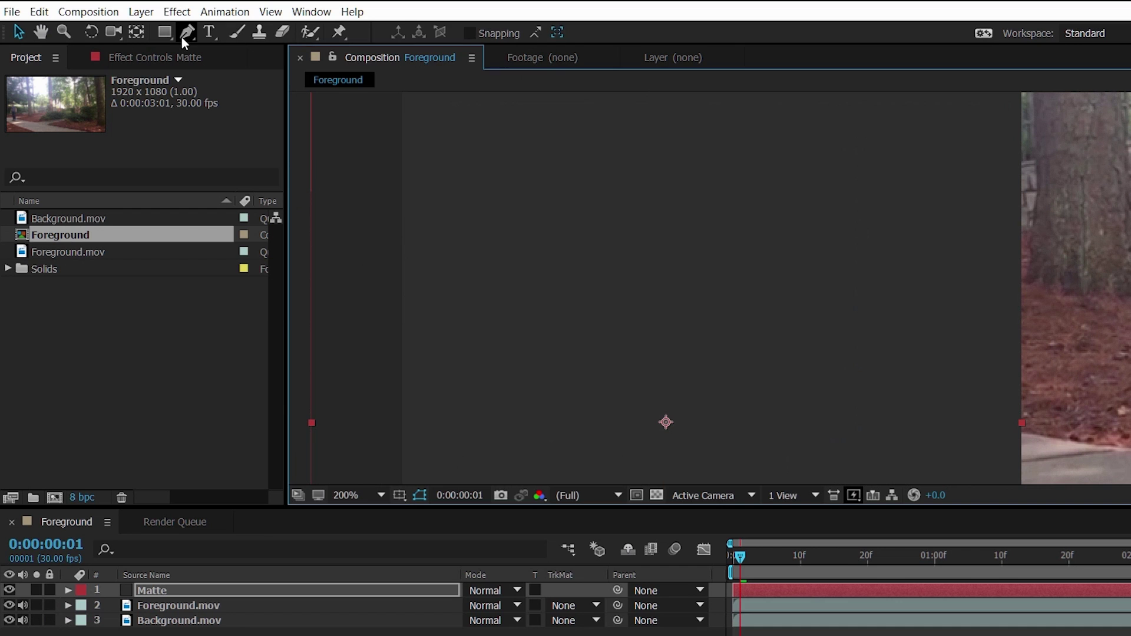
Draw a closed, curved Pen mask on the Matte solid that covers the skateboard, with its upper edge along the soles of the shoes
left_click(187, 32)
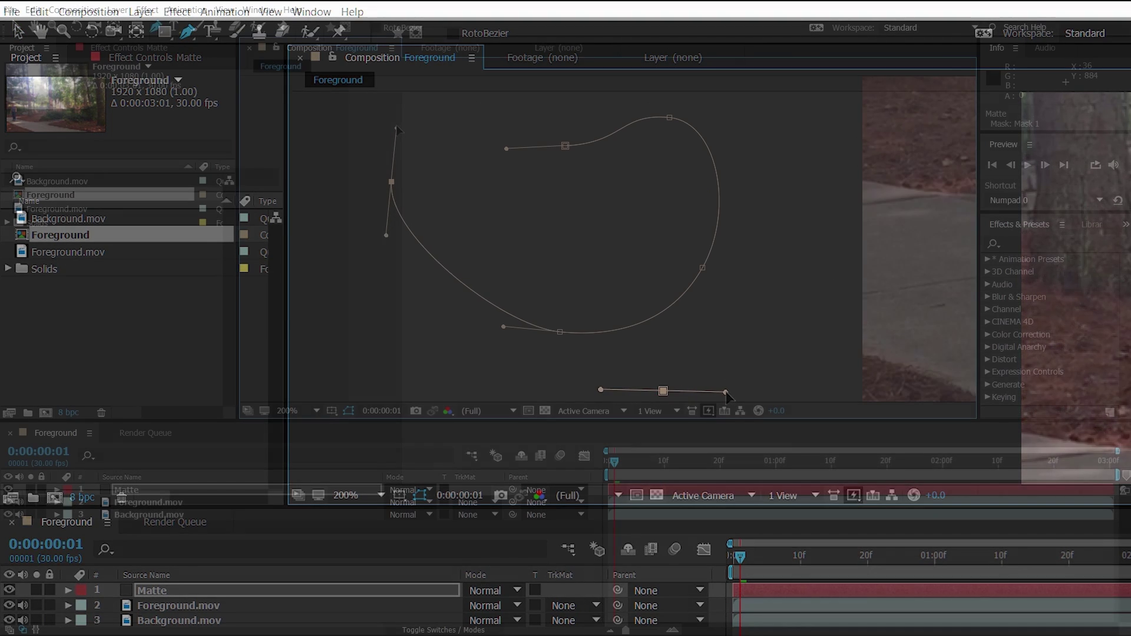
left_click_drag(396, 110, 411, 98)
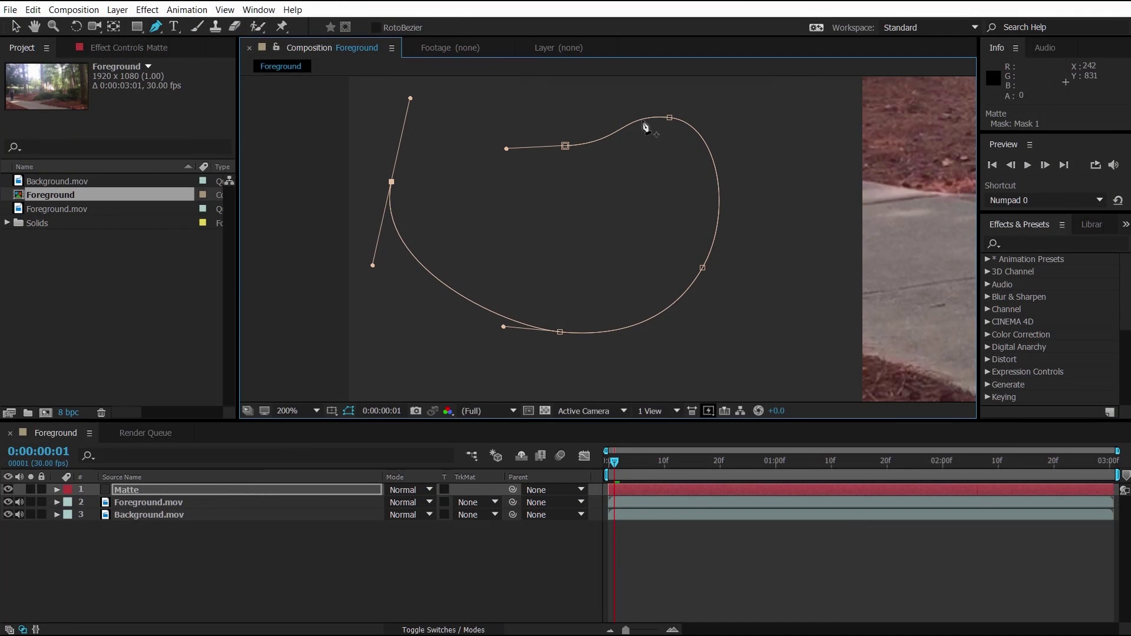
left_click(565, 147)
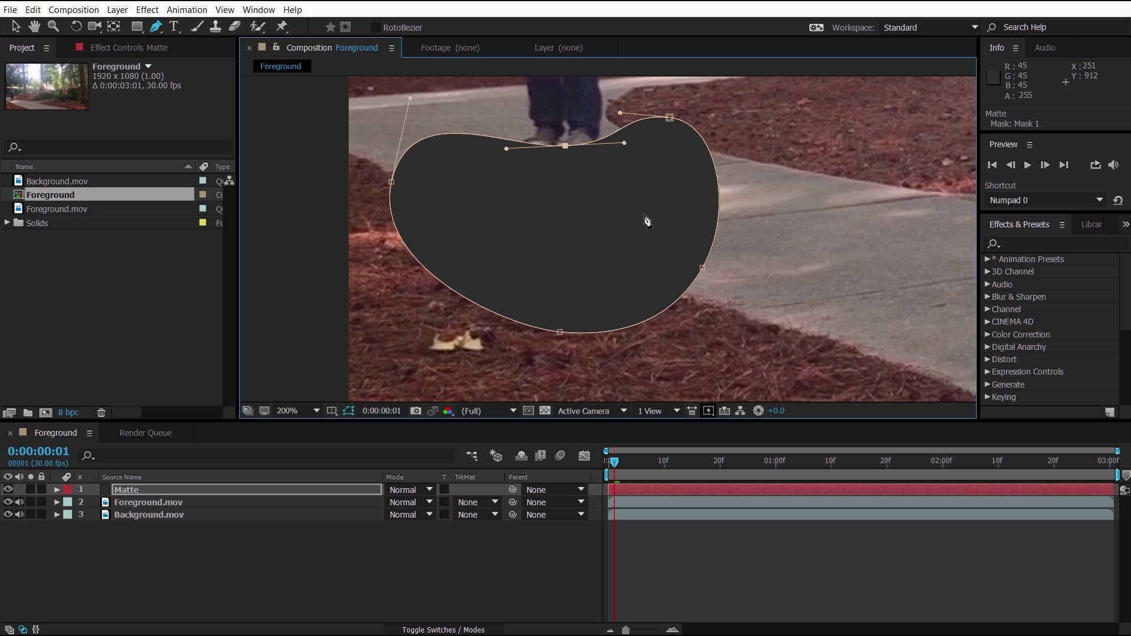
Adjust the Matte mask's points so its upper edge fits the shoes and its lower side is rounded
left_click(16, 26)
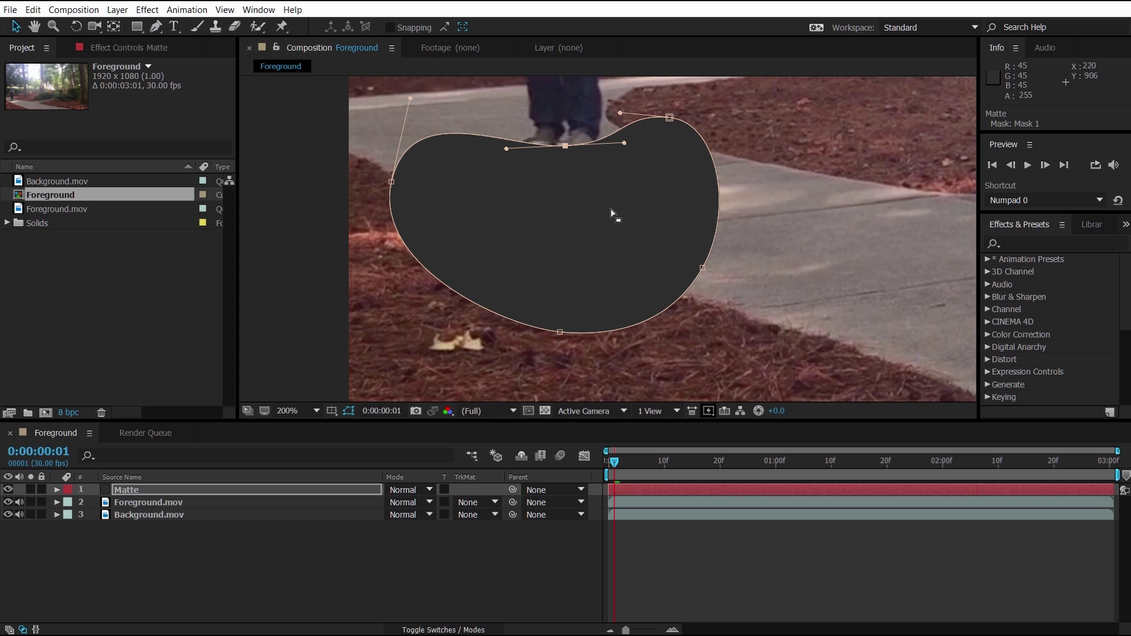
left_click_drag(564, 148, 564, 155)
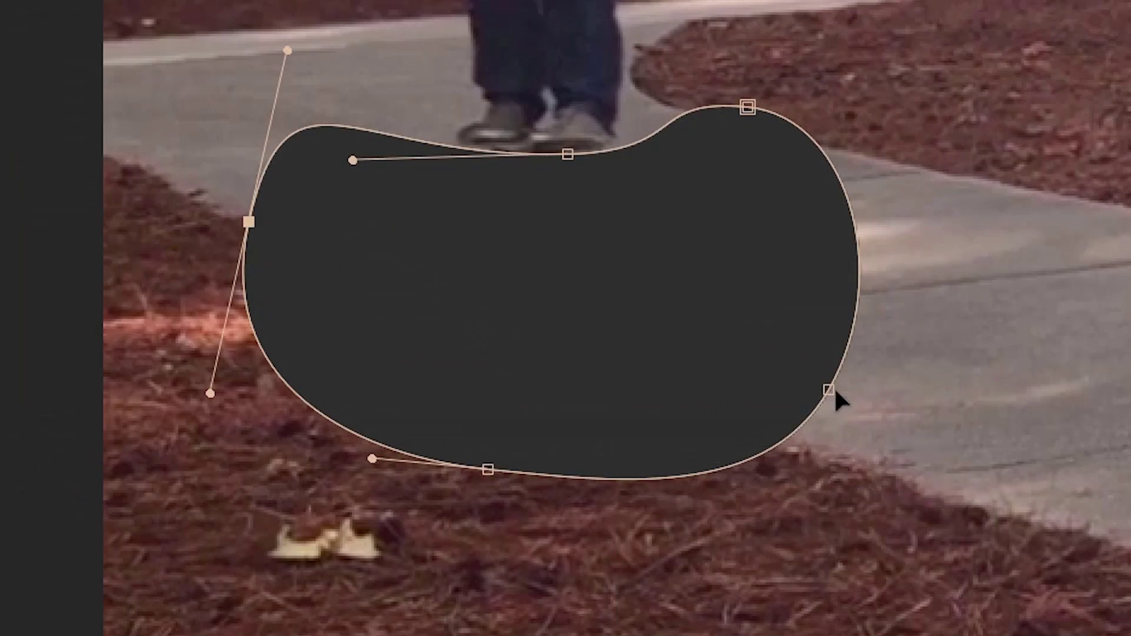
left_click_drag(829, 390, 812, 364)
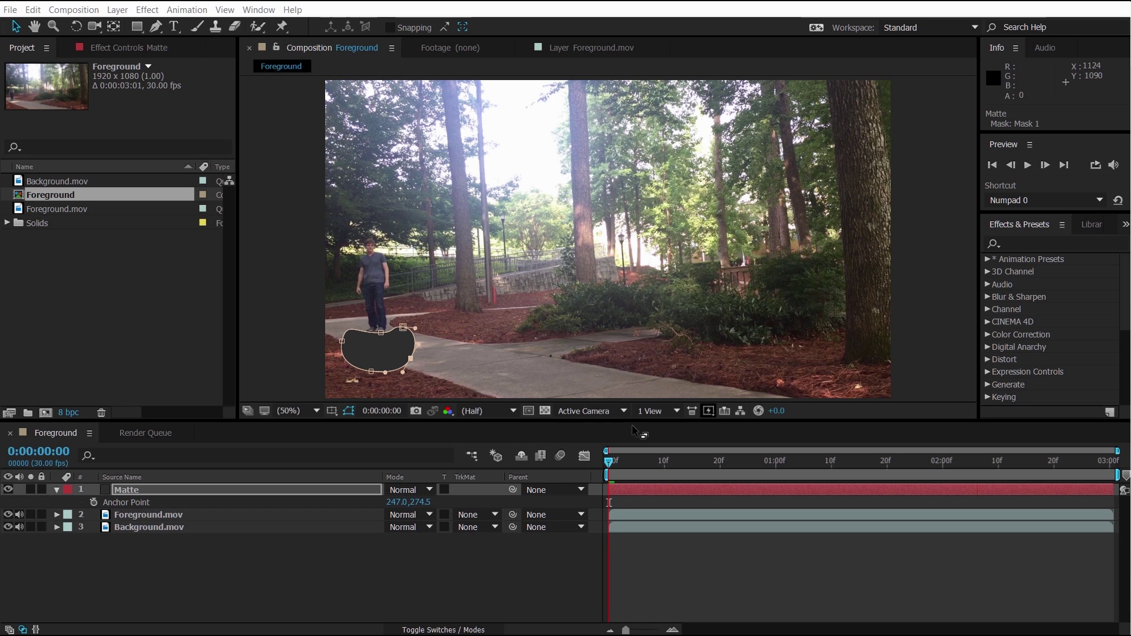
Show the motion tracking controls and move the Matte layer's anchor point up to the mask's edge beneath the skateboarder's feet
left_click(269, 10)
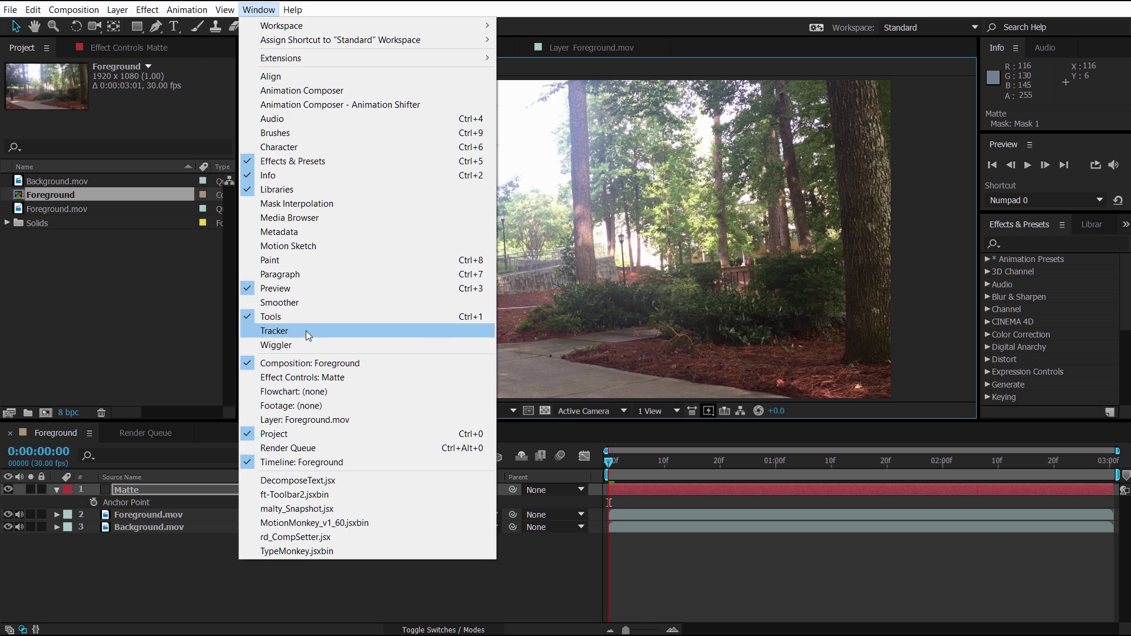
left_click(306, 330)
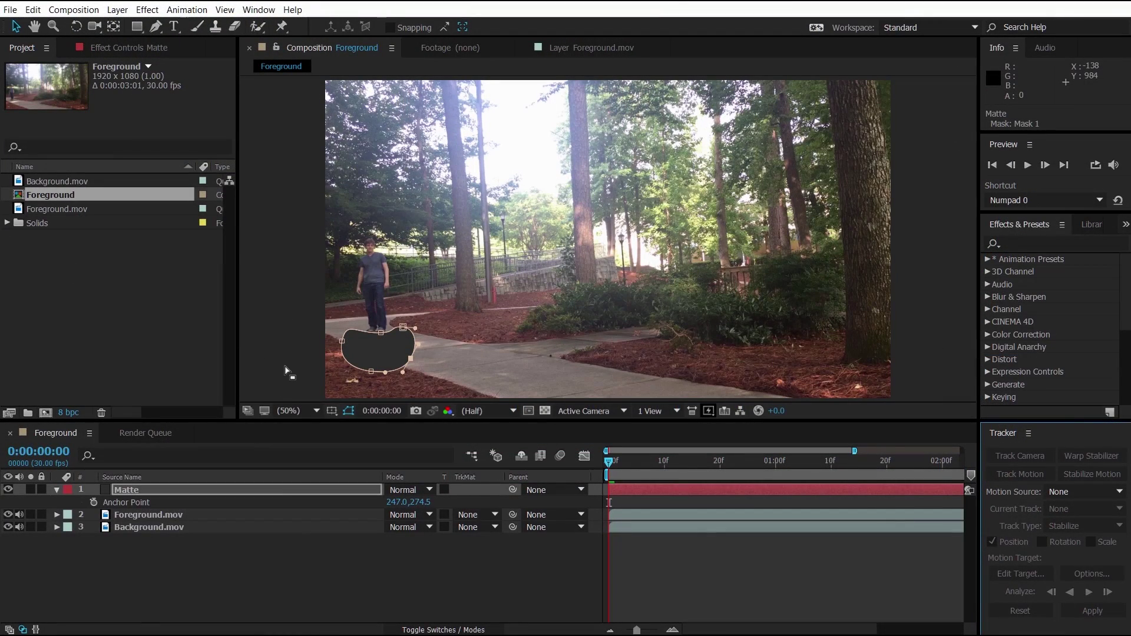
double_click(381, 352)
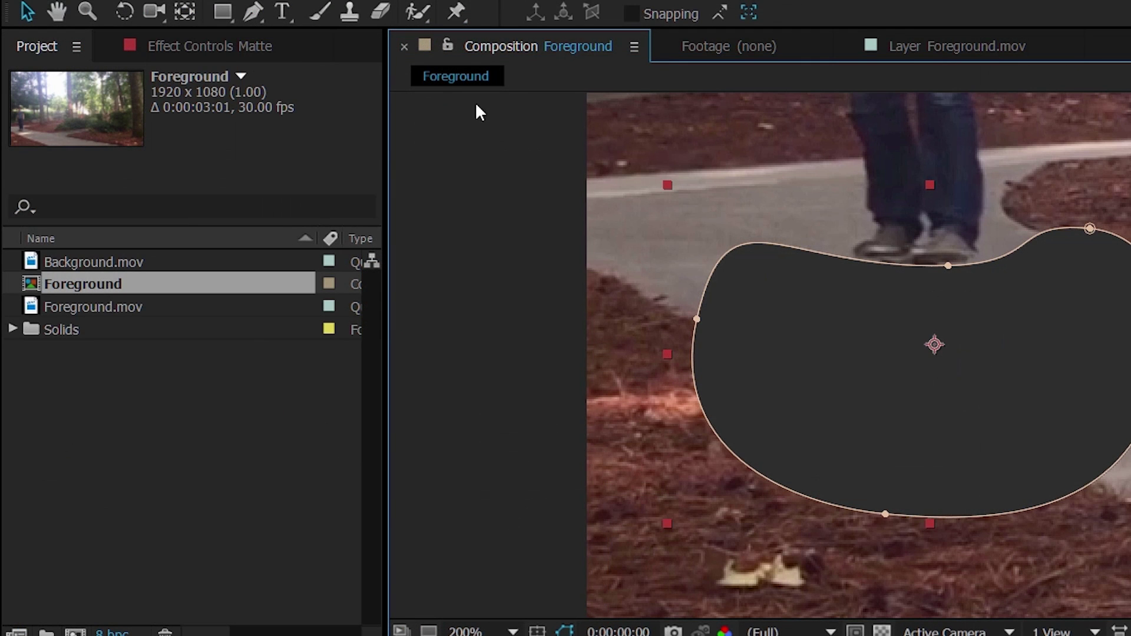
left_click(185, 9)
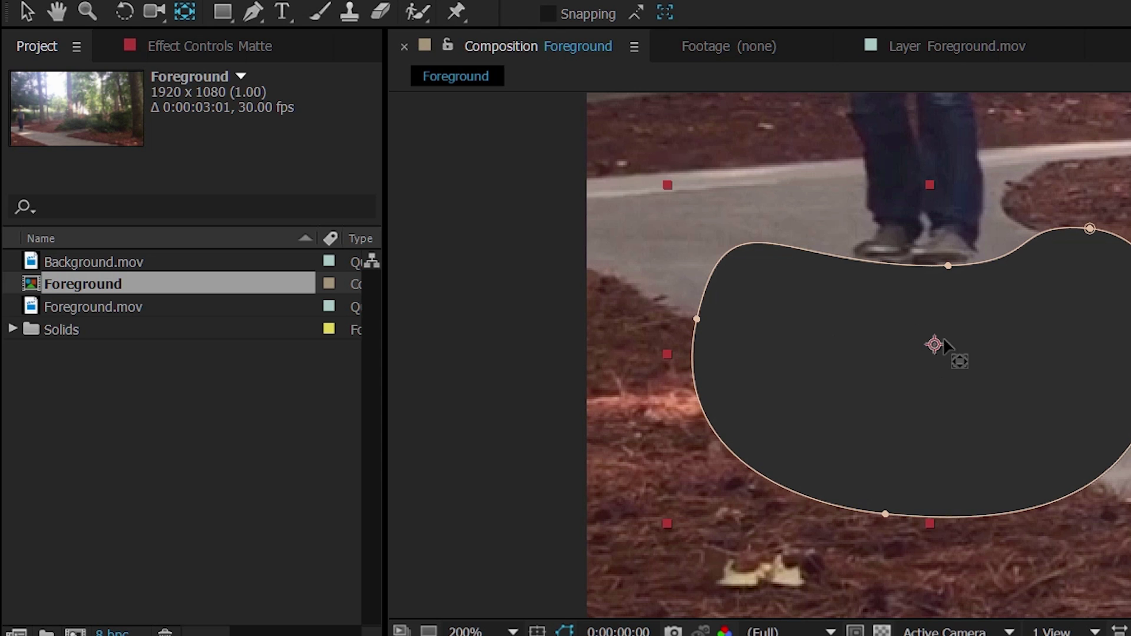
left_click_drag(934, 347, 943, 271)
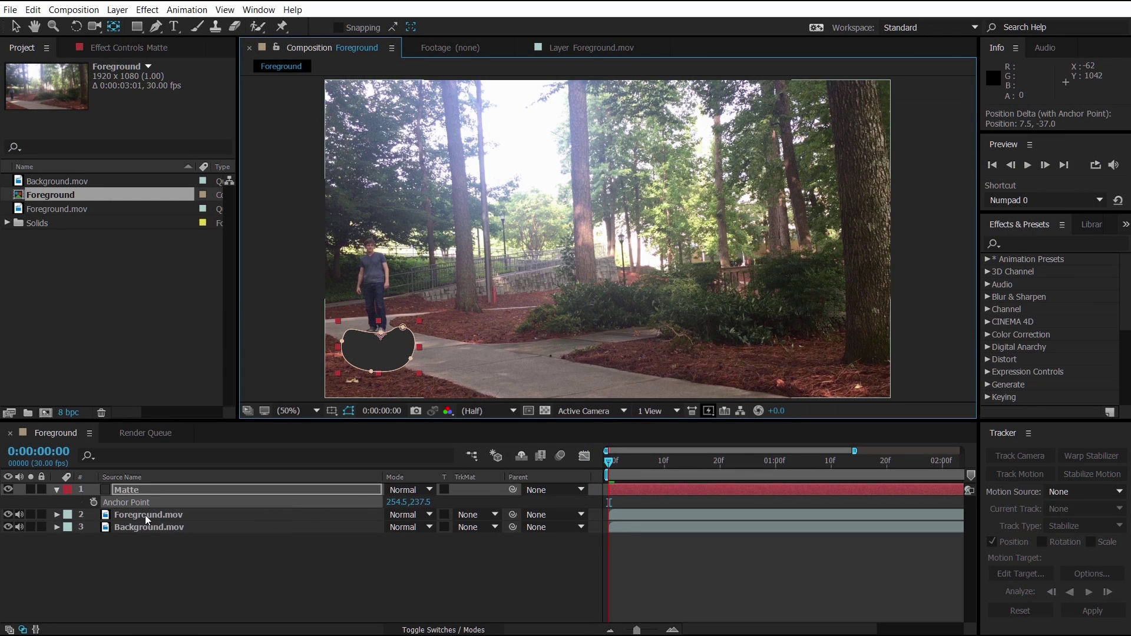
Set up Track Motion on Foreground.mov, enlarging the feature region around the skateboard's wheels and widening the search region well beyond it
left_click(144, 515)
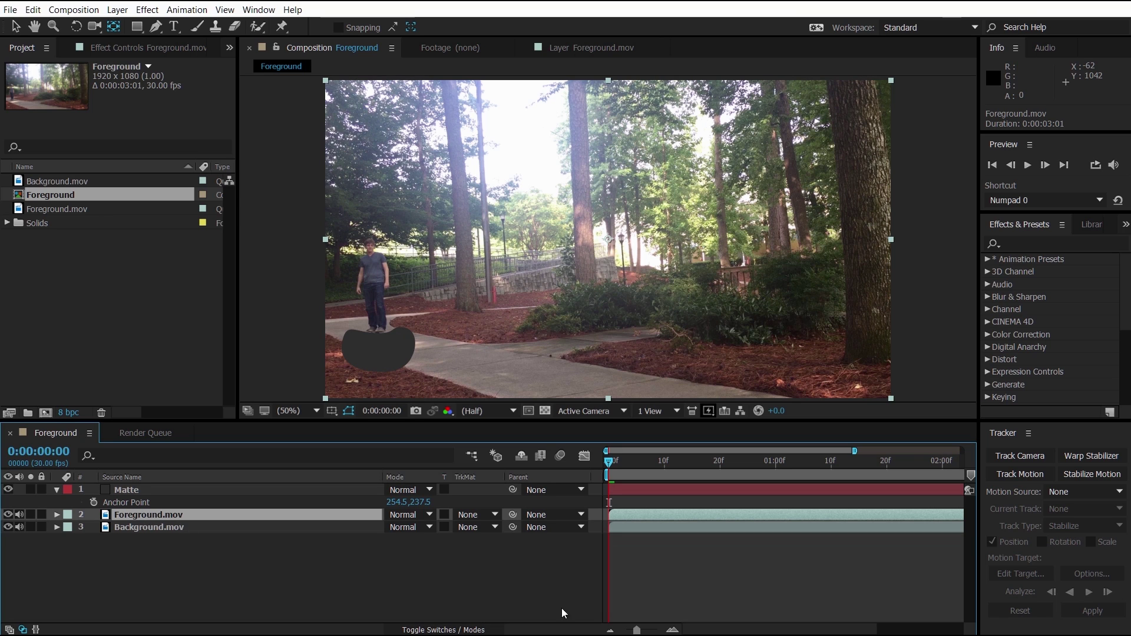
left_click(1027, 476)
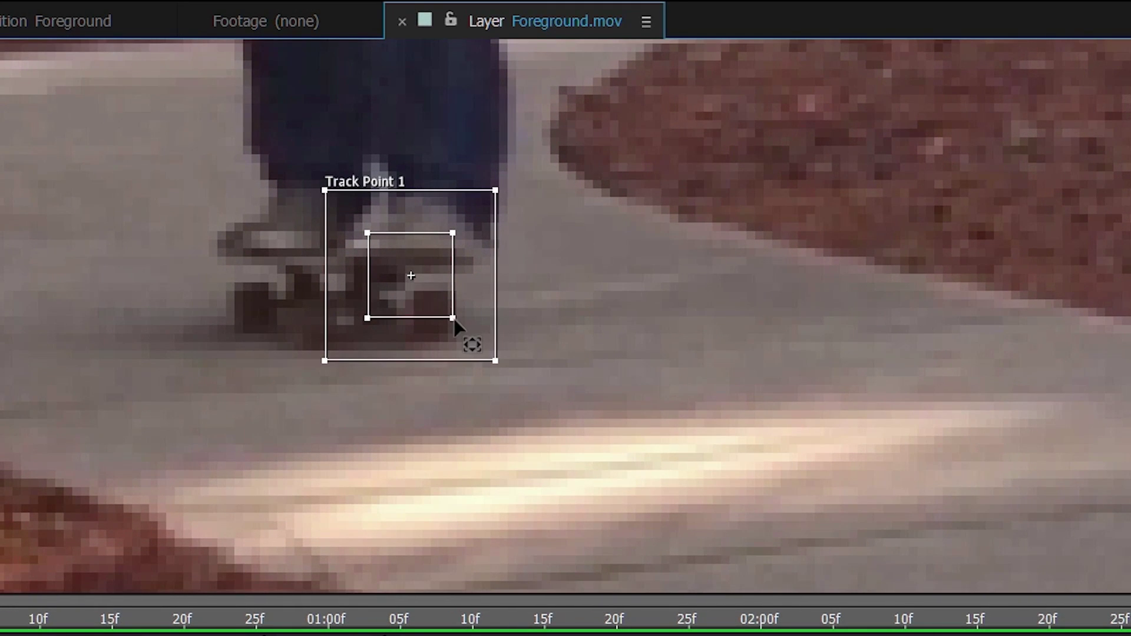
left_click_drag(455, 321, 479, 341)
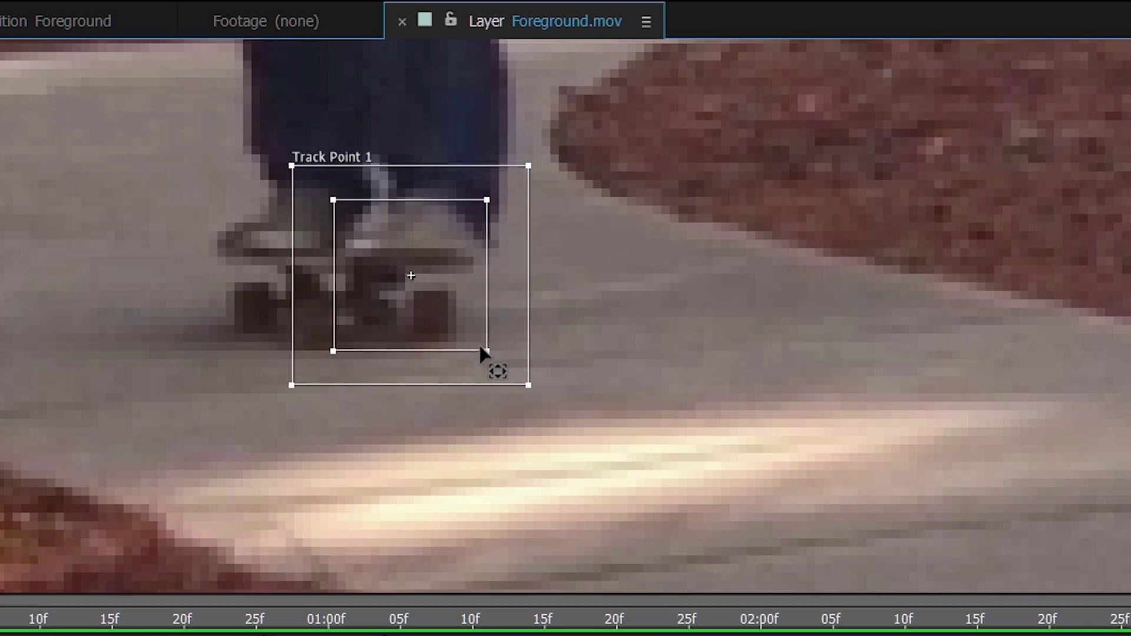
left_click_drag(487, 359, 484, 343)
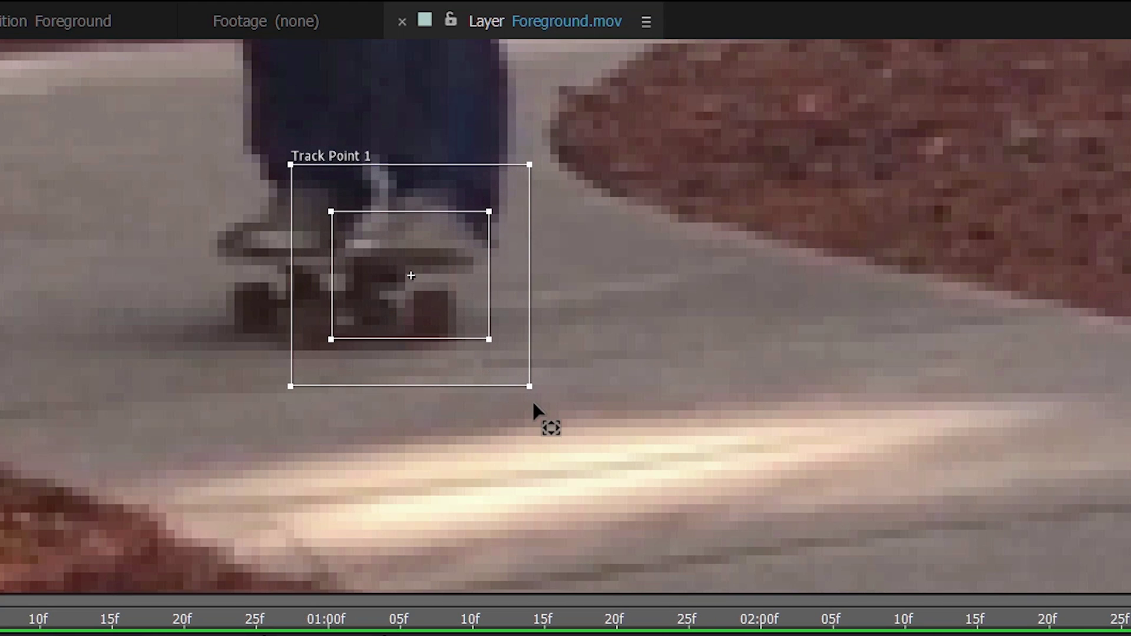
left_click_drag(530, 387, 664, 437)
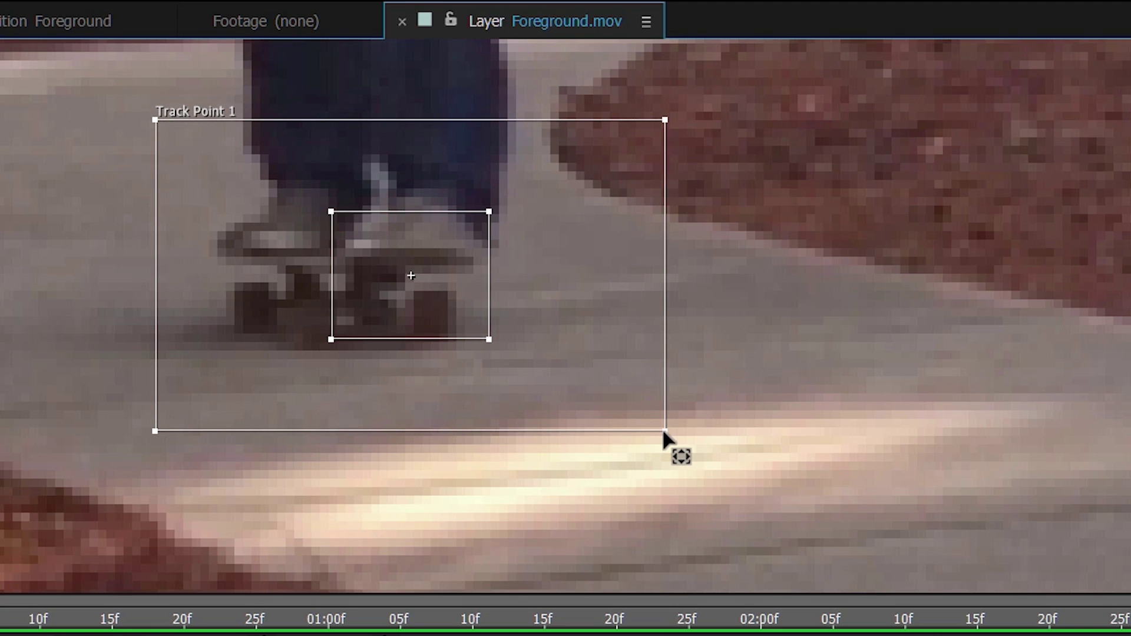
left_click_drag(664, 432, 665, 431)
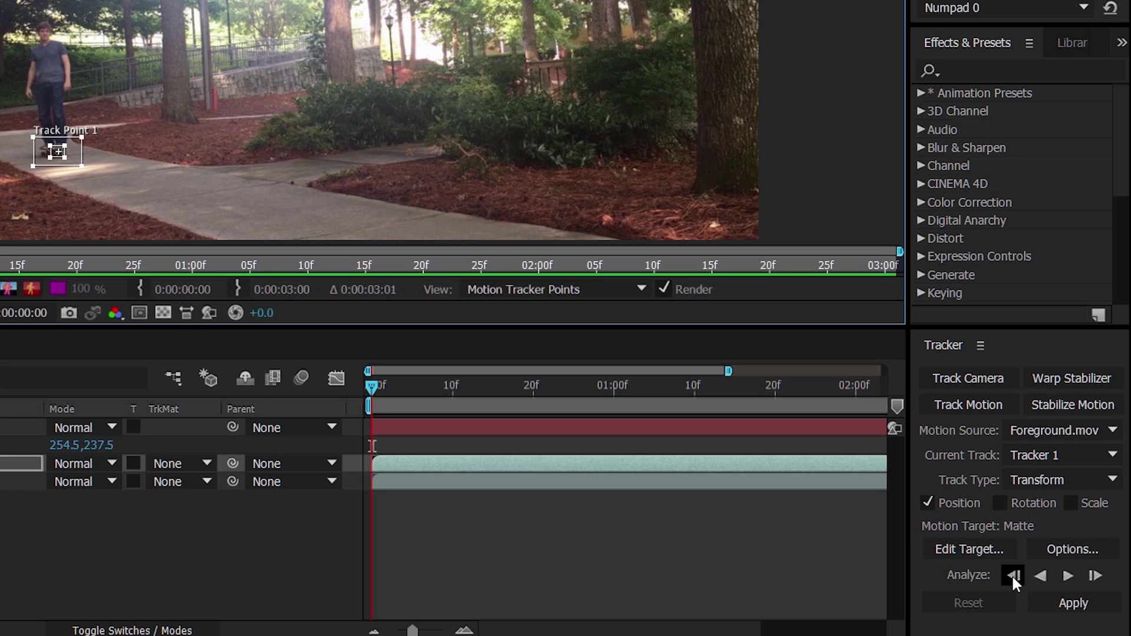
Analyze the skateboard's motion forward and move the drifted track point back onto the wheels
left_click(1069, 575)
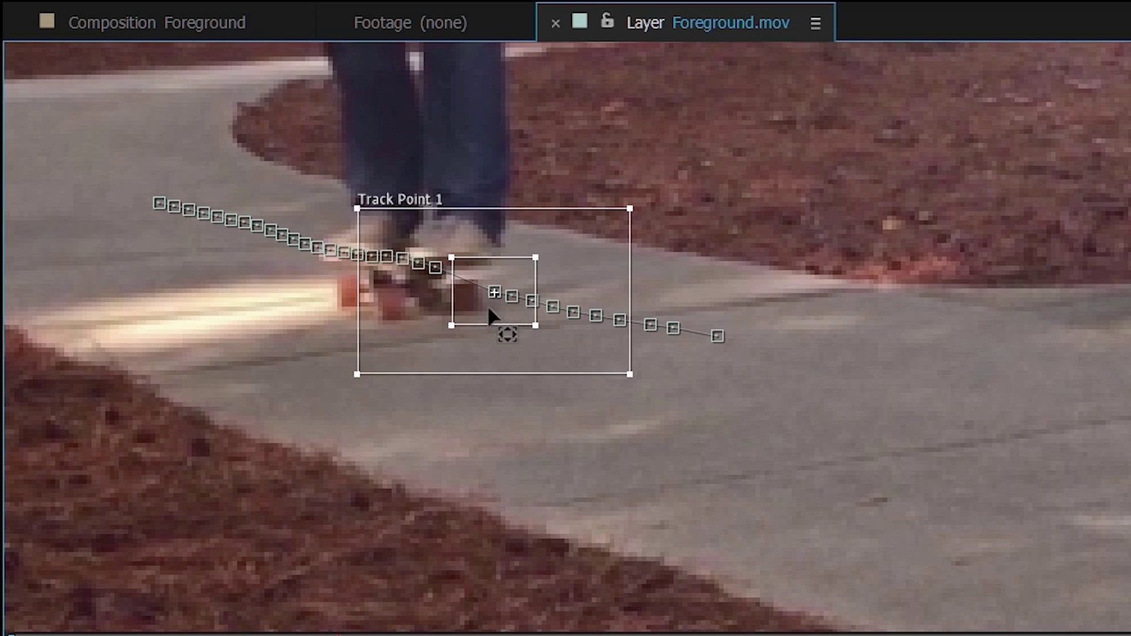
left_click_drag(489, 308, 455, 299)
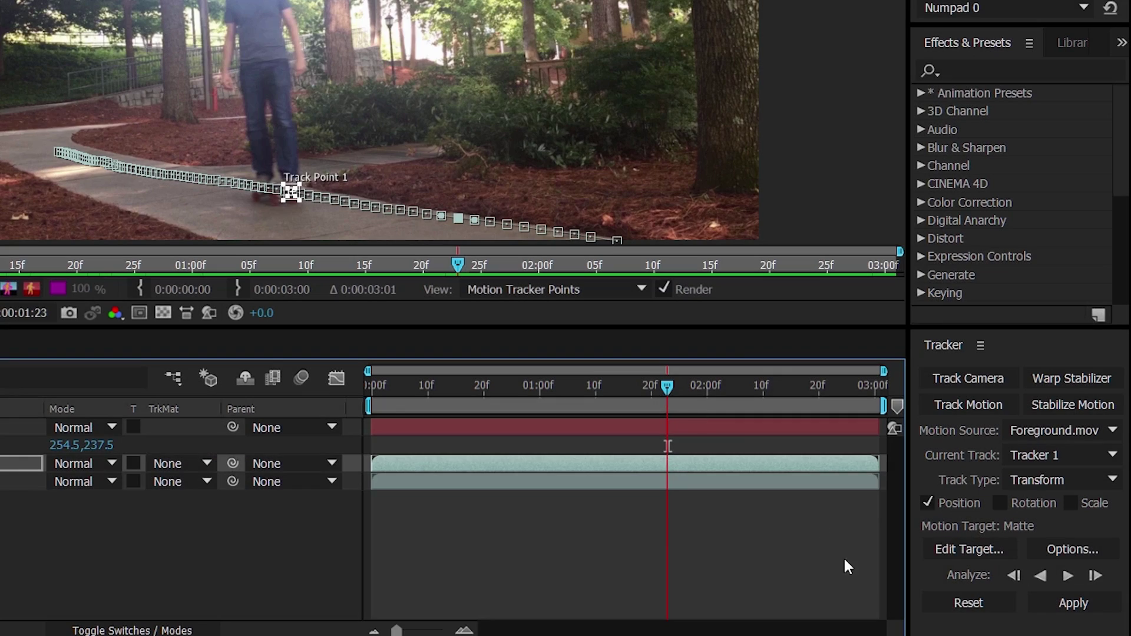
Target the Matte layer with the track and apply its motion in X and Y
left_click(971, 551)
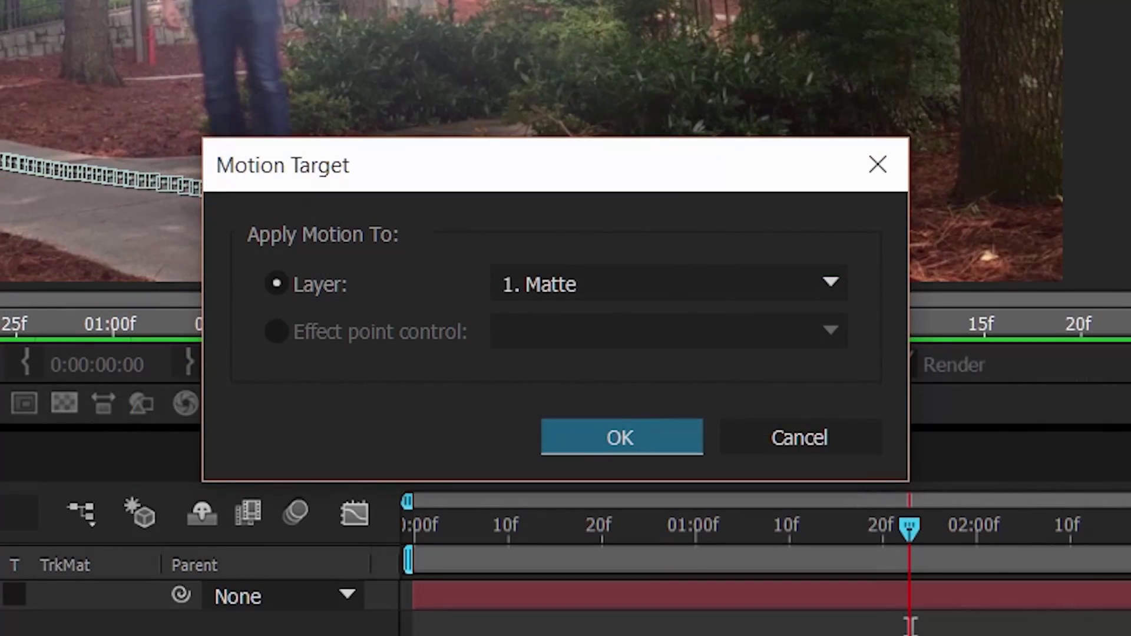
left_click(622, 437)
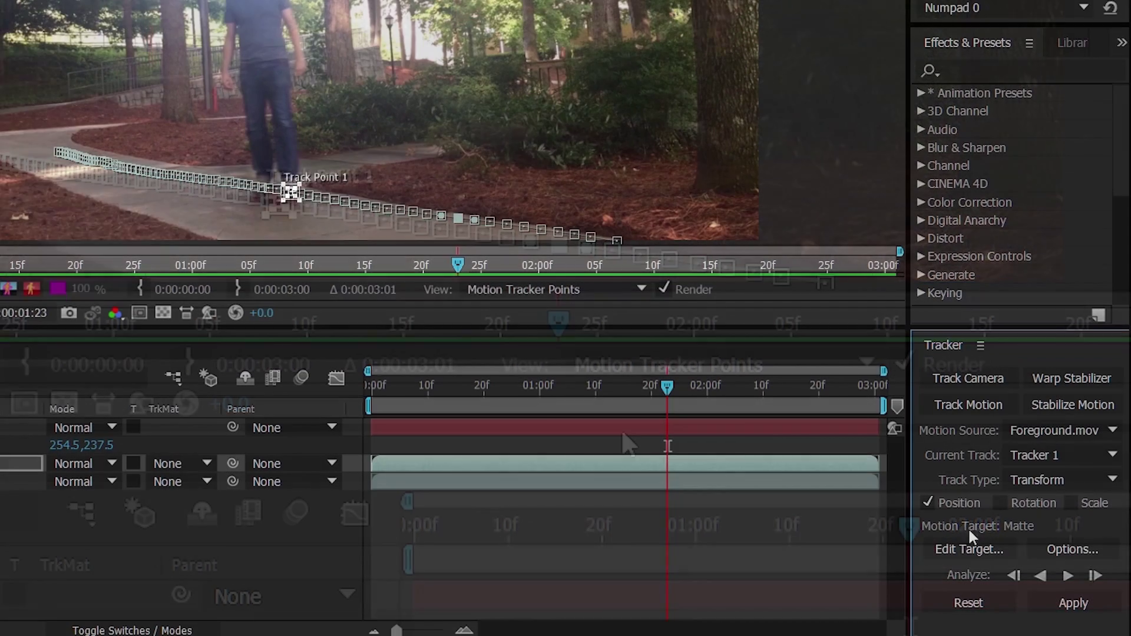
left_click(1077, 601)
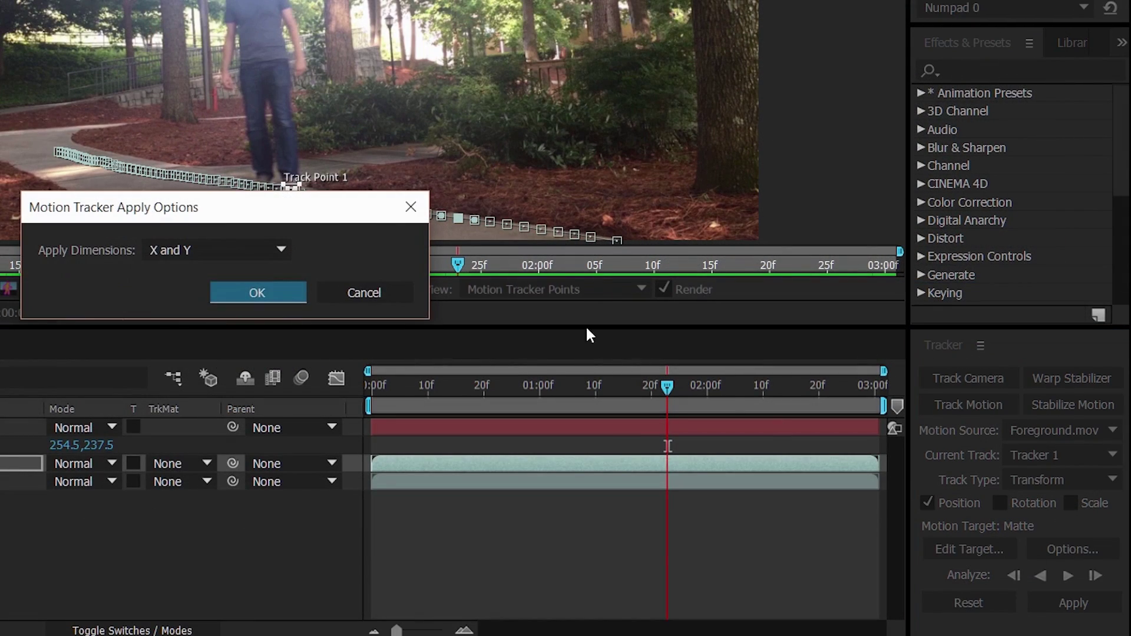
left_click(257, 293)
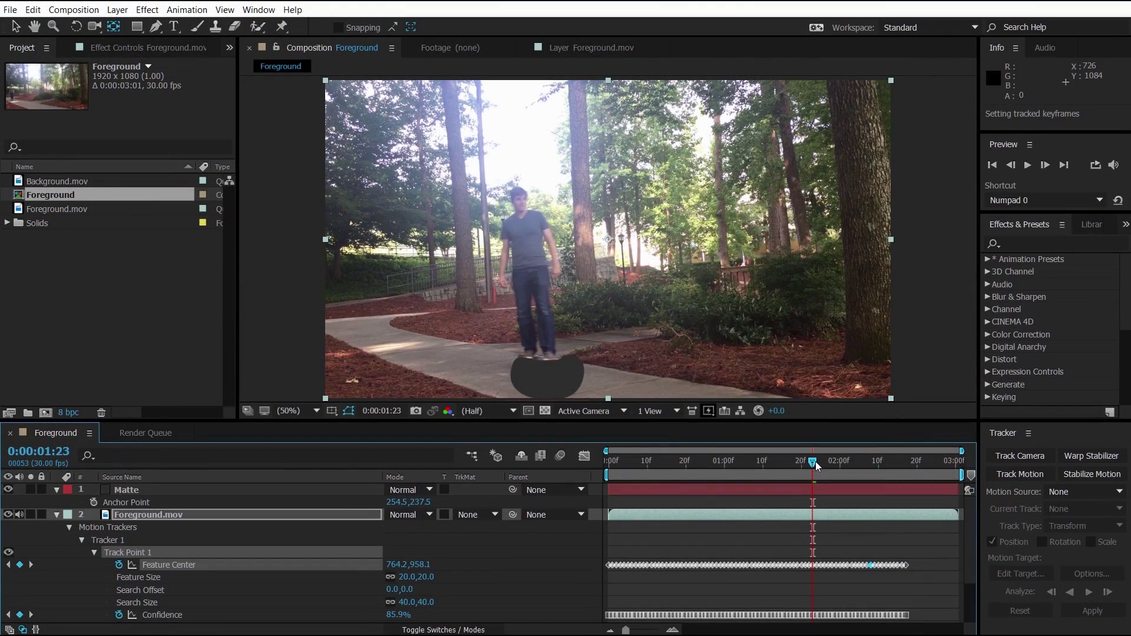
Keyframe the Matte layer's scale at 0:00:00:00 and set it to 301% at 0:00:02:08
left_click_drag(815, 461, 574, 452)
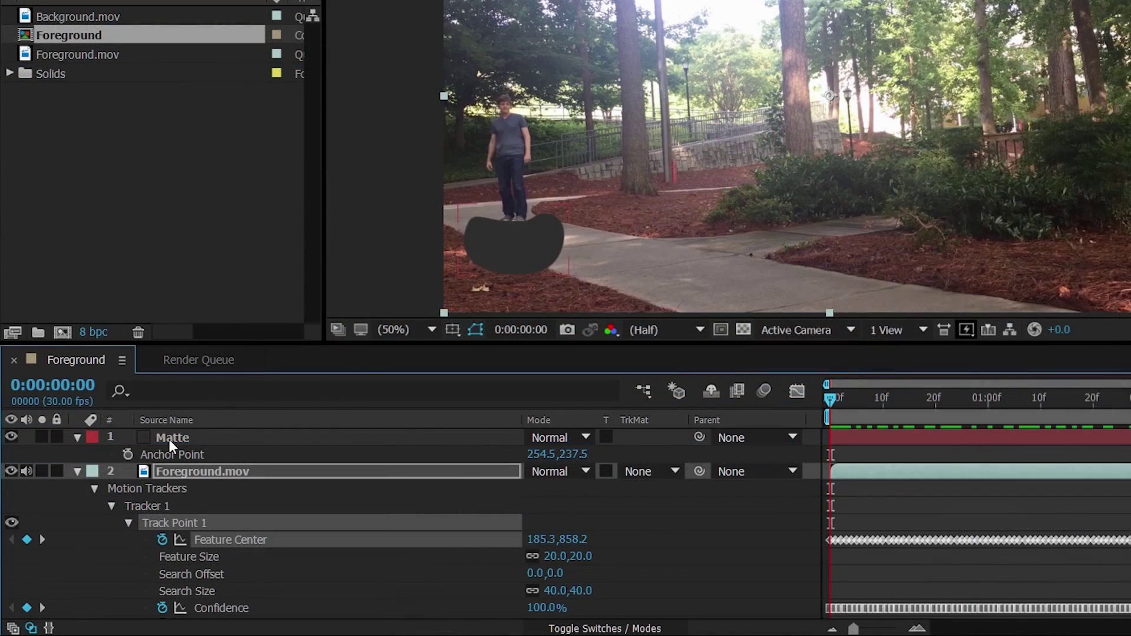
left_click(124, 491)
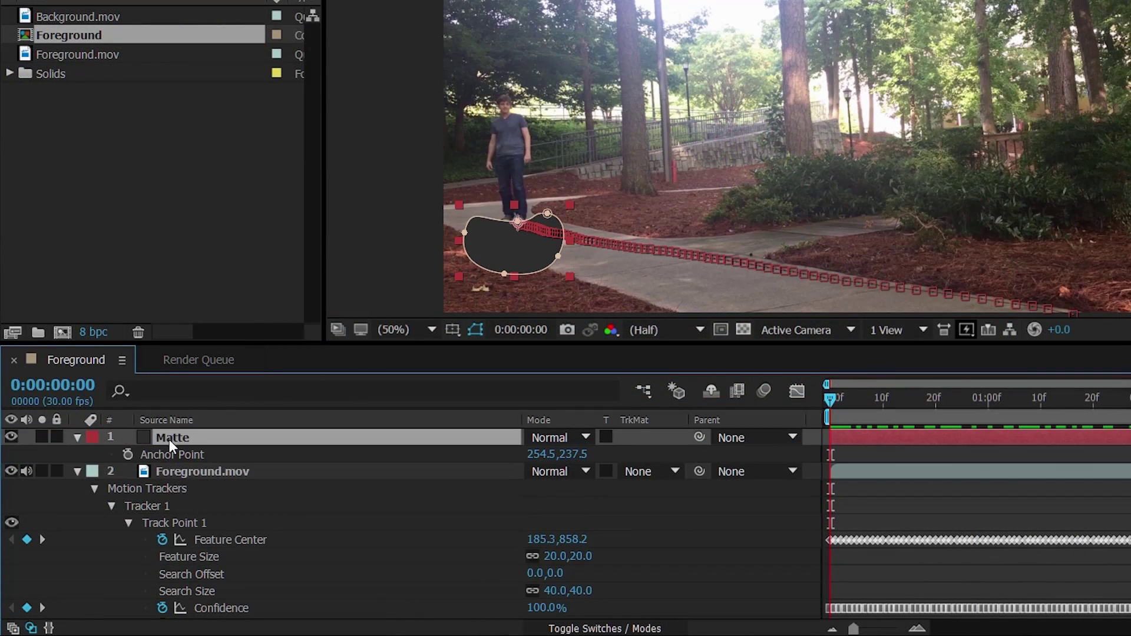
left_click(79, 437)
left_click(79, 437)
left_click(95, 471)
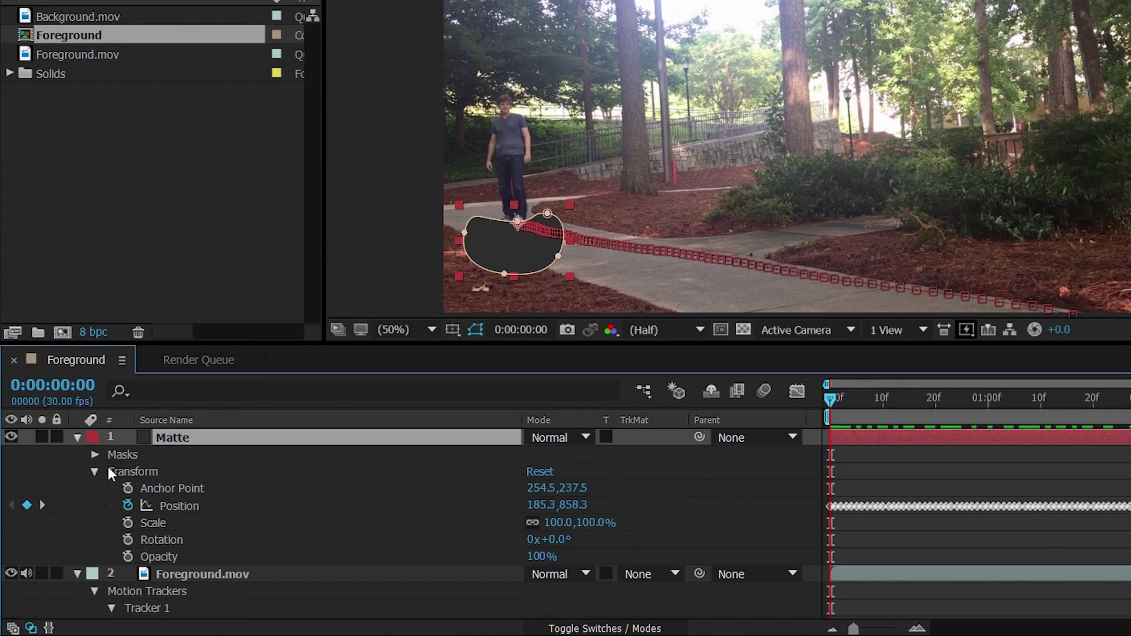
left_click(127, 522)
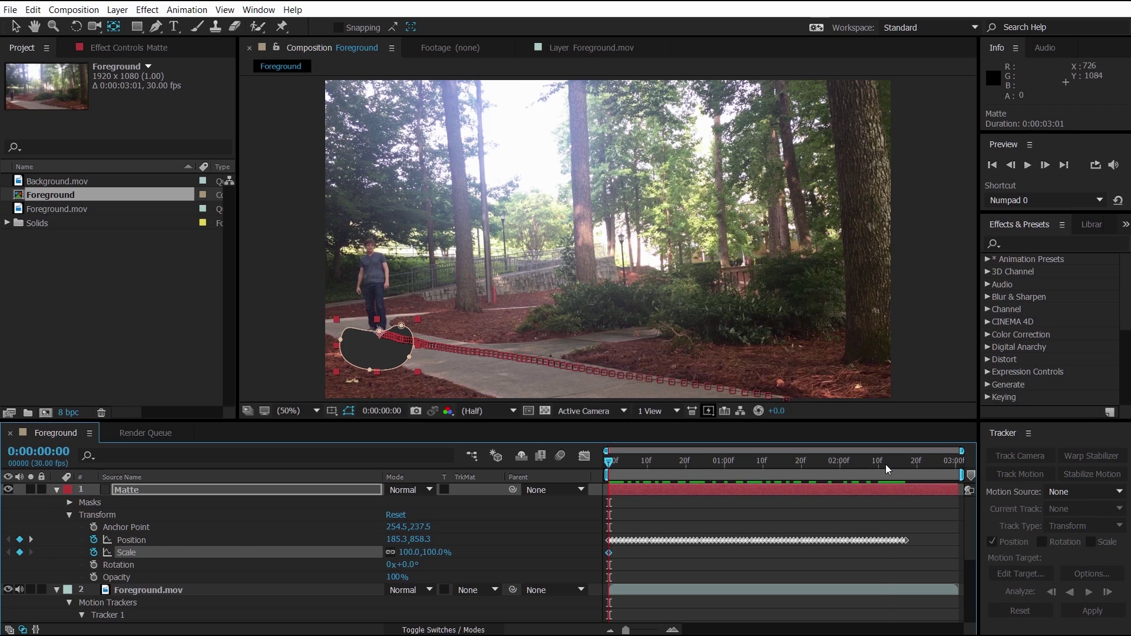
left_click(870, 467)
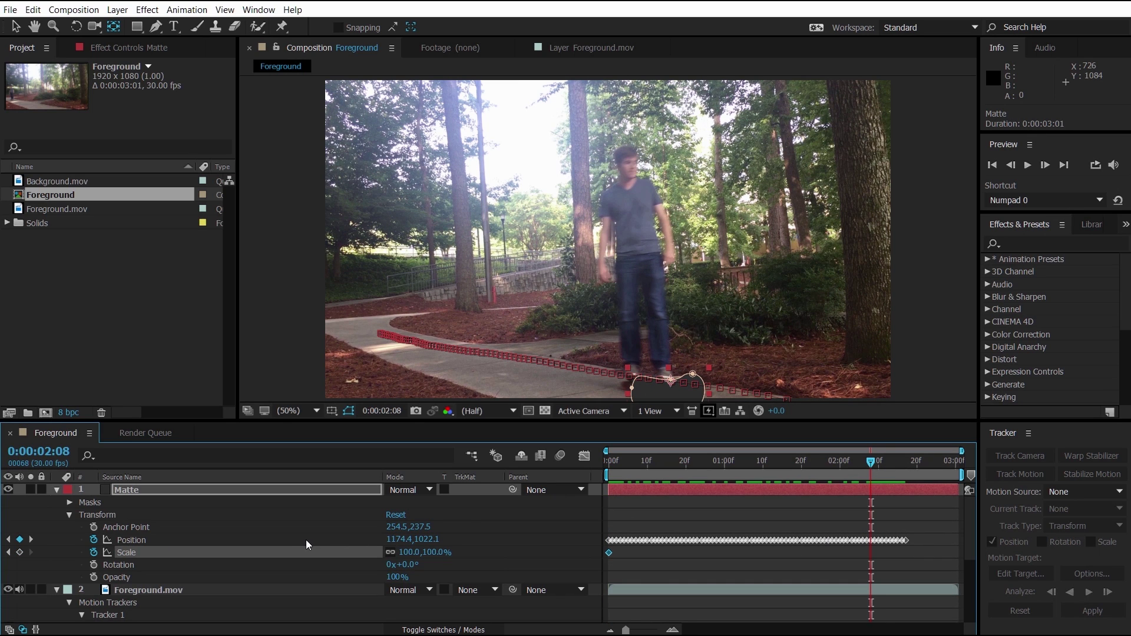
left_click_drag(411, 557, 557, 557)
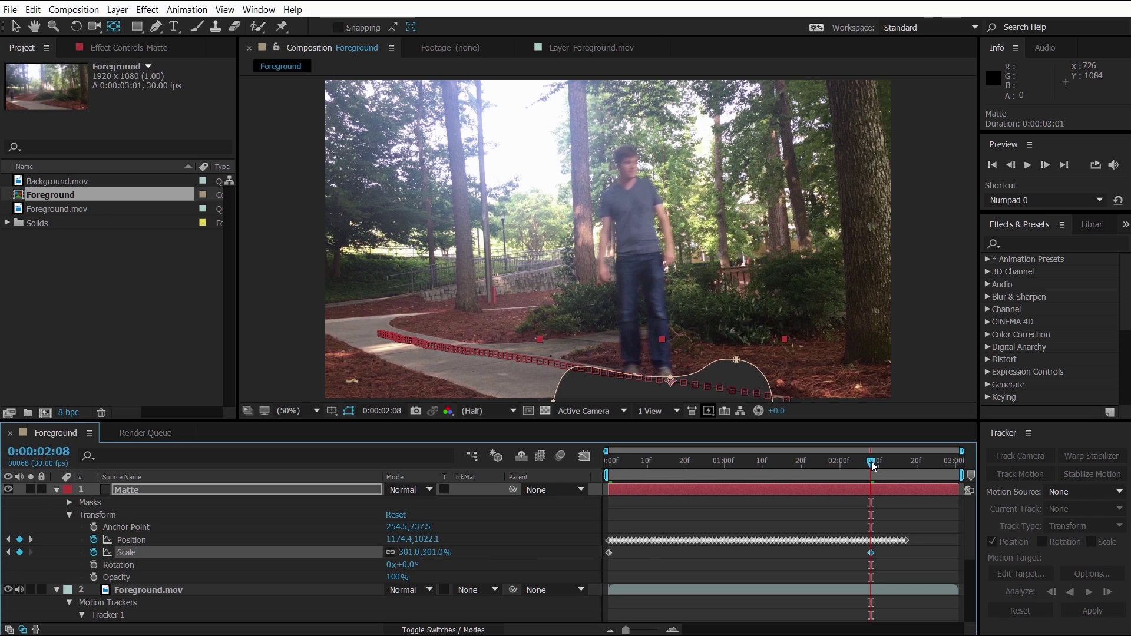
Return to 0:00:00:00 and nudge the Matte shape under the rider's feet, setting its anchor point to 254.5, 235.5
left_click_drag(871, 461, 585, 469)
left_click(404, 340)
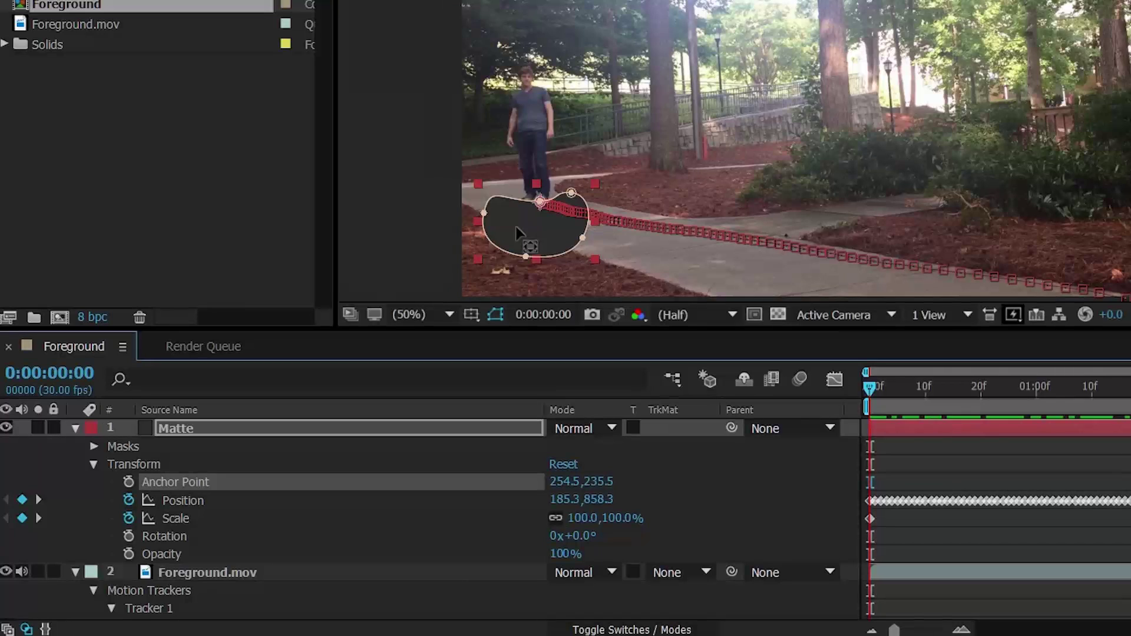
Set the track matte of Foreground.mov to Alpha Inverted Matte "Matte"
left_click(651, 630)
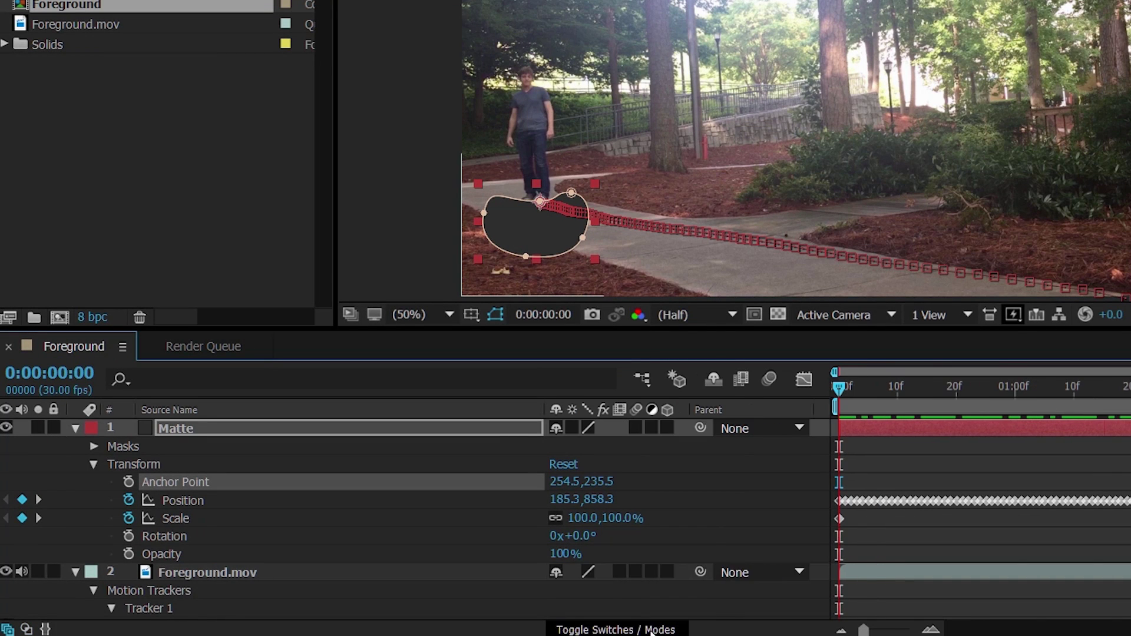
left_click(650, 629)
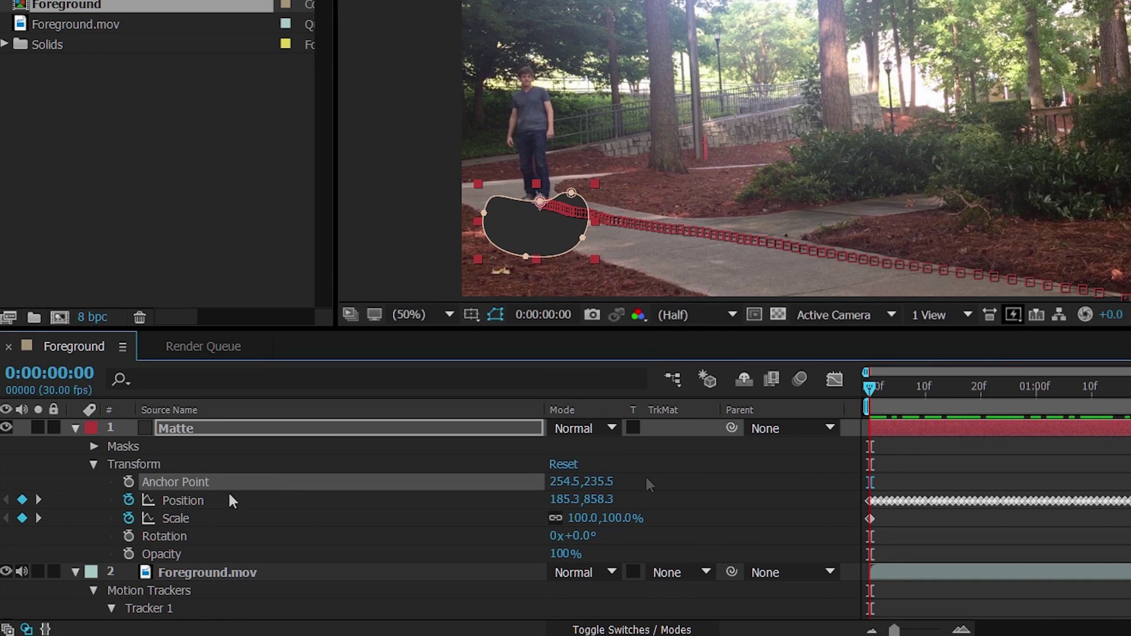
left_click(75, 429)
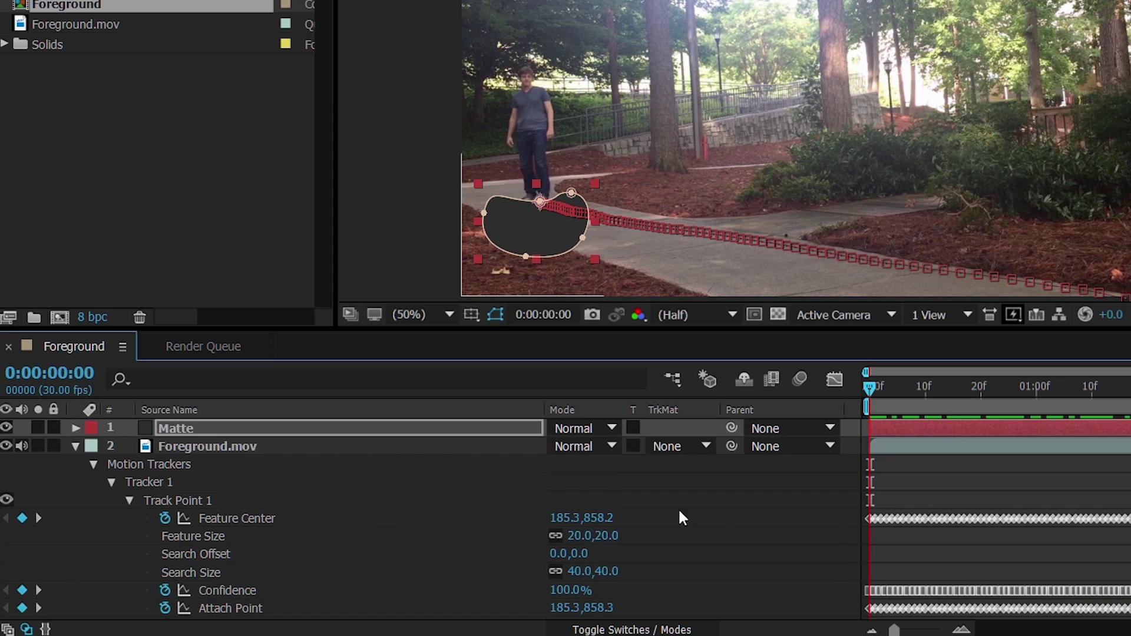
left_click(703, 447)
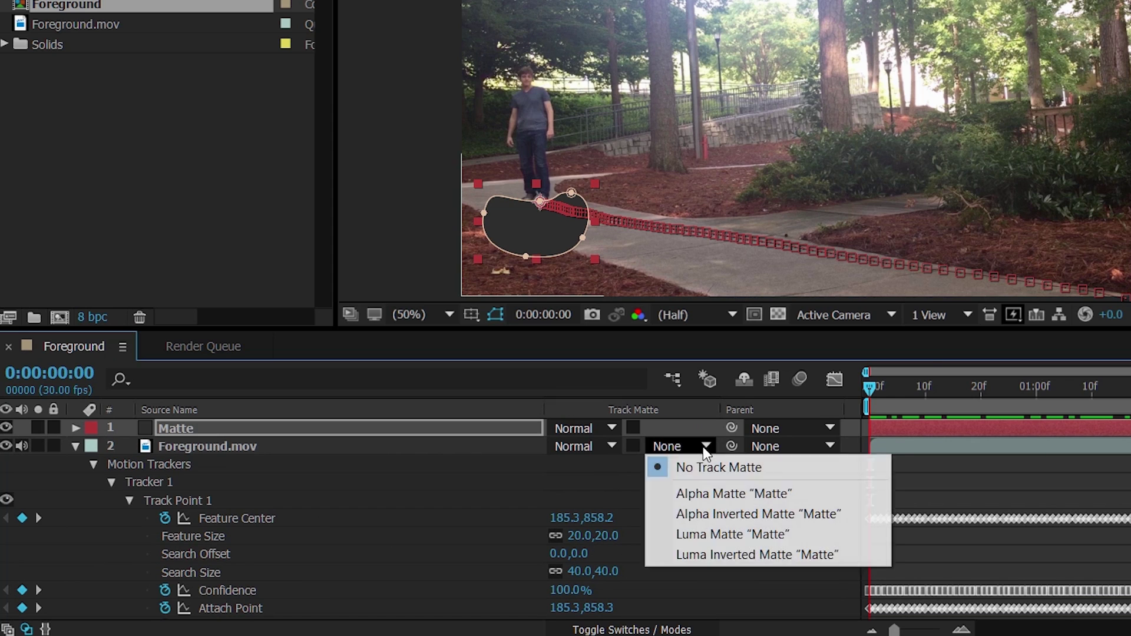
left_click(720, 514)
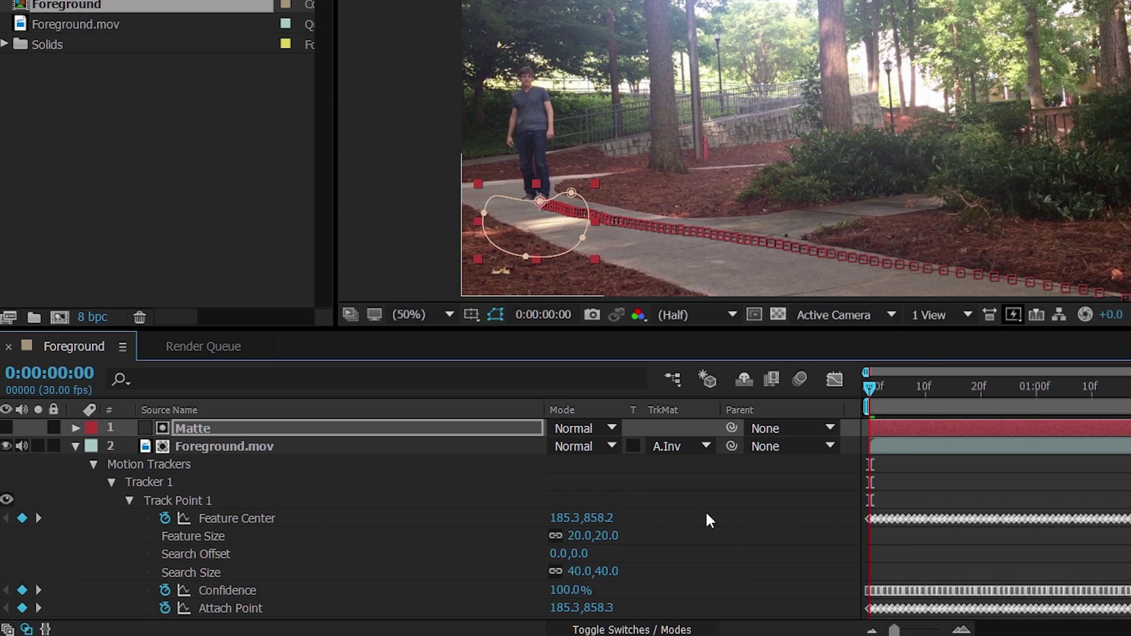
At 0:00:01:14, feather the Matte layer's mask outward with the Mask Feather tool, keeping the feather tight at the rider's feet
left_click(263, 446)
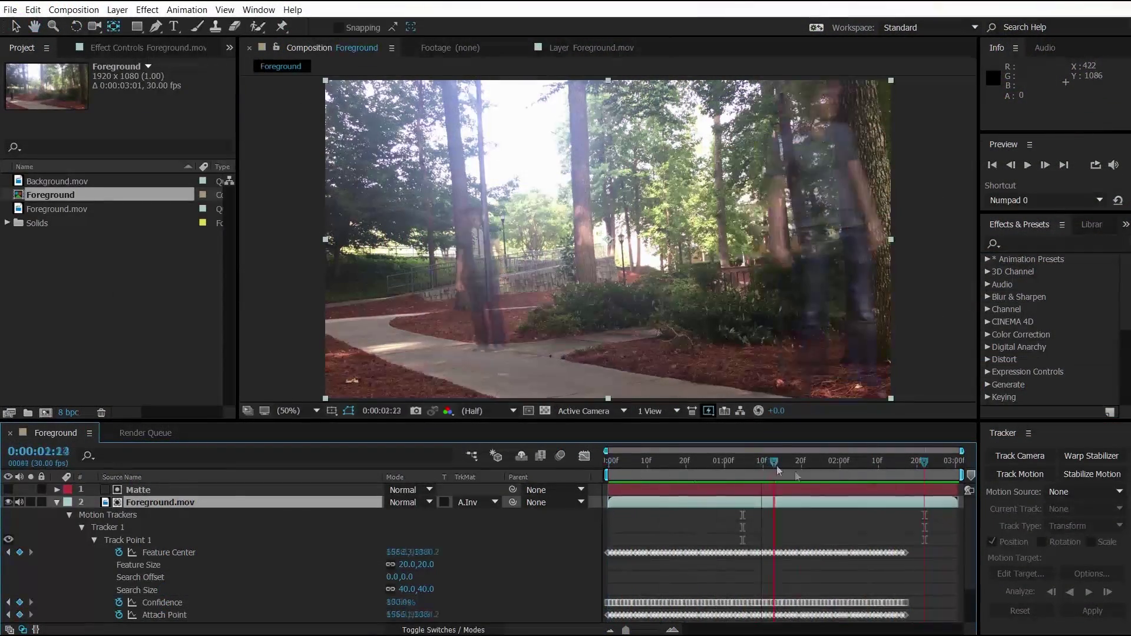
left_click(786, 466)
left_click_drag(786, 467, 774, 468)
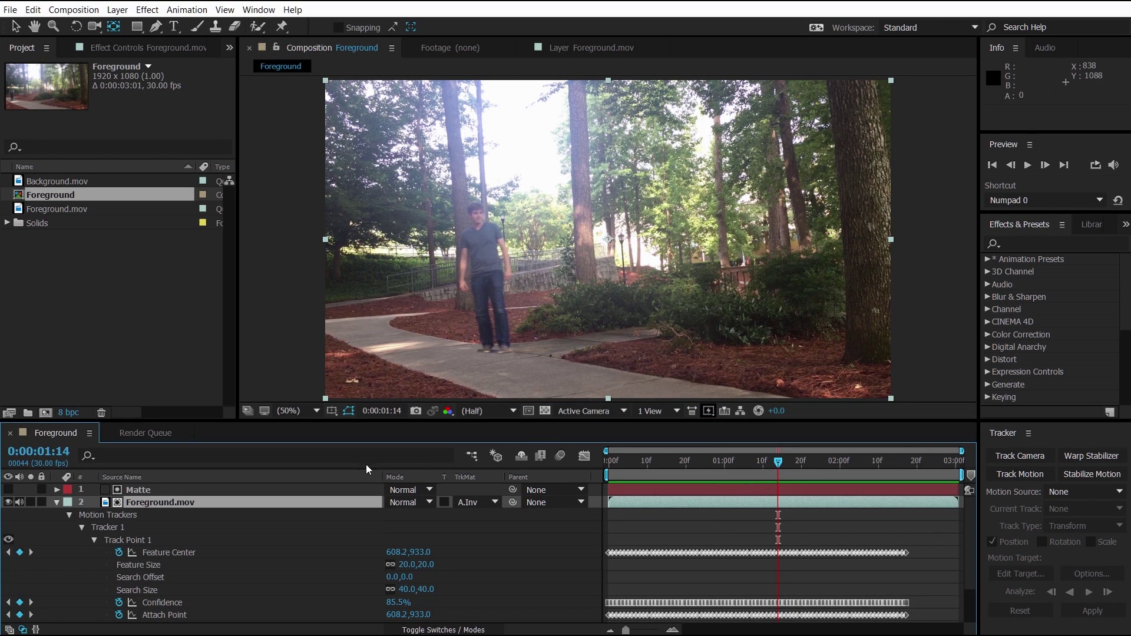
left_click(139, 490)
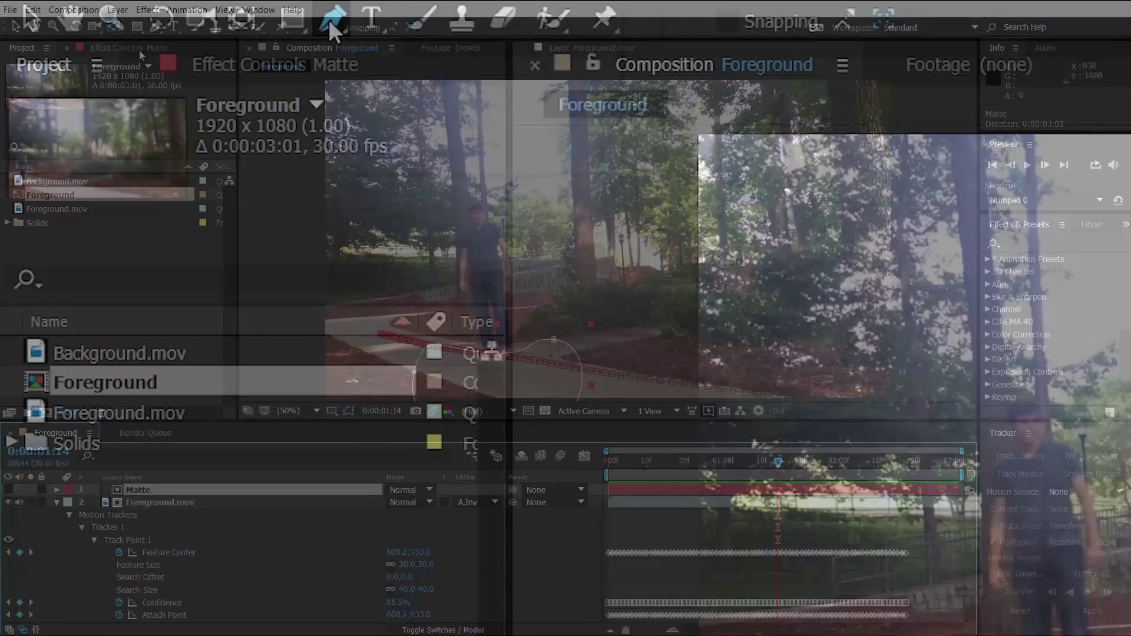
left_click_drag(328, 19, 405, 163)
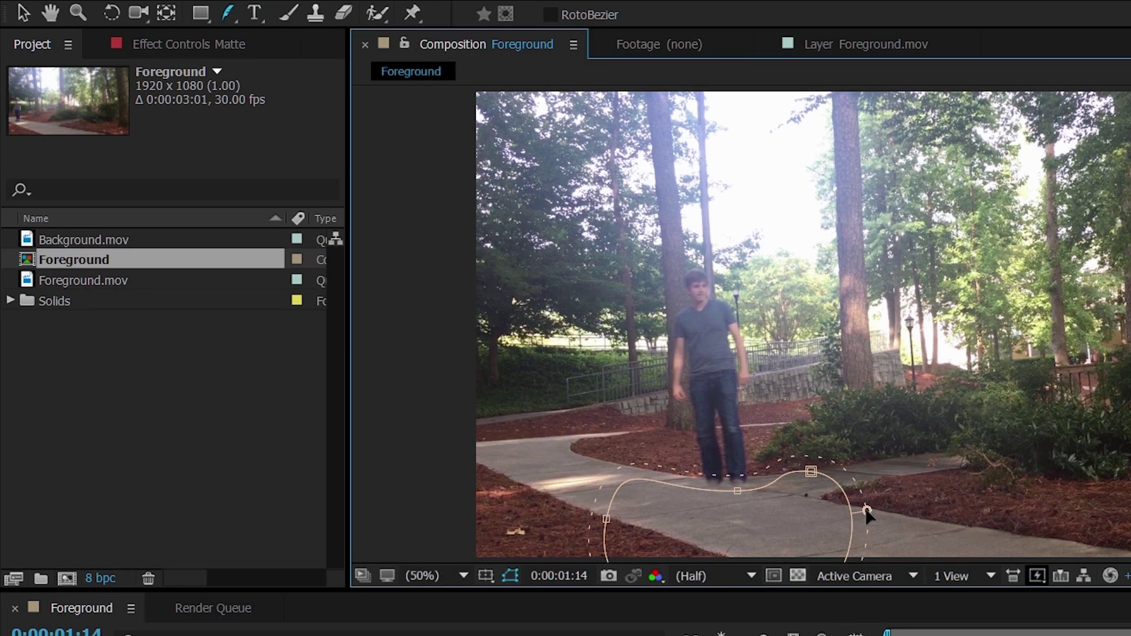
left_click_drag(733, 481, 734, 491)
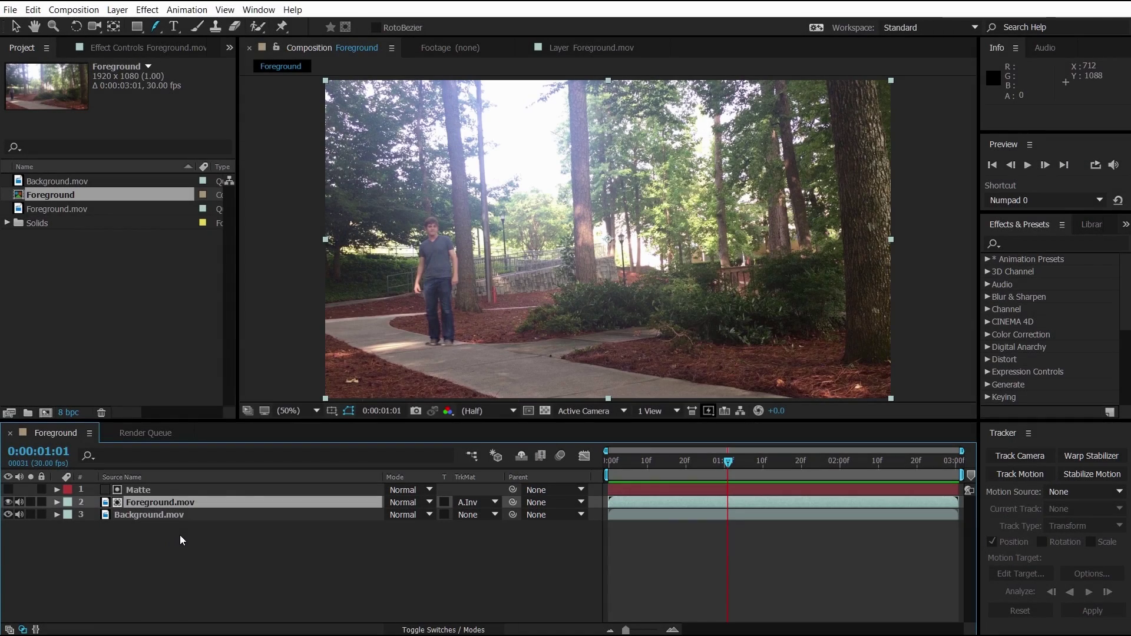
Create a 500 × 500 px dark gray solid named Shadow and mask it to a four-point, outward-feathered shape on the ground below the rider
key("ctrl+y")
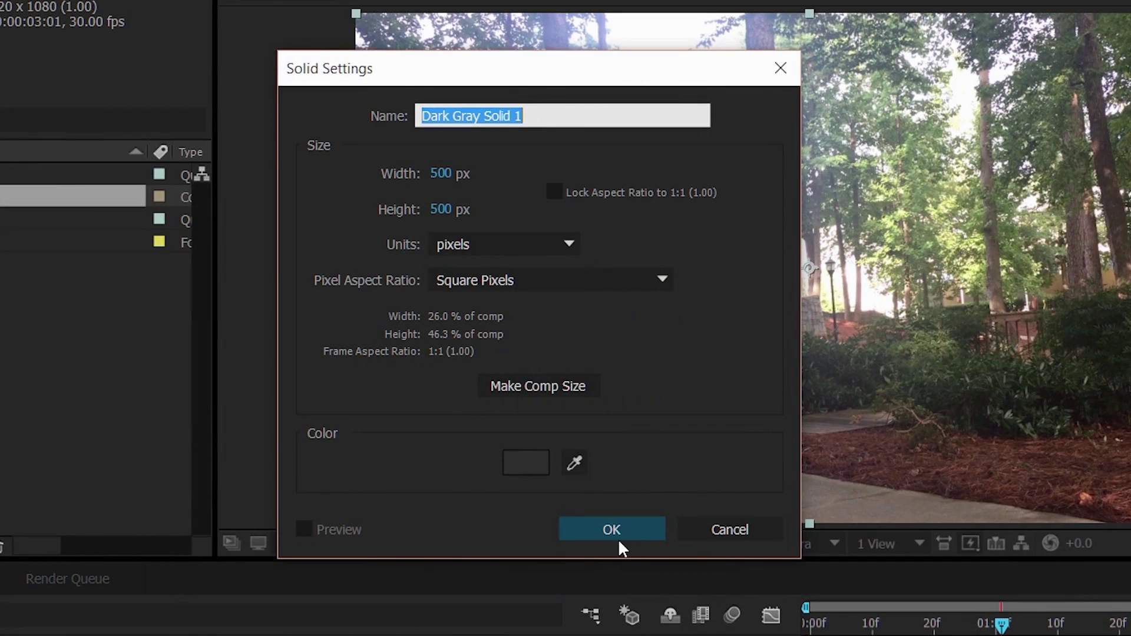
type("Shadow")
left_click(619, 540)
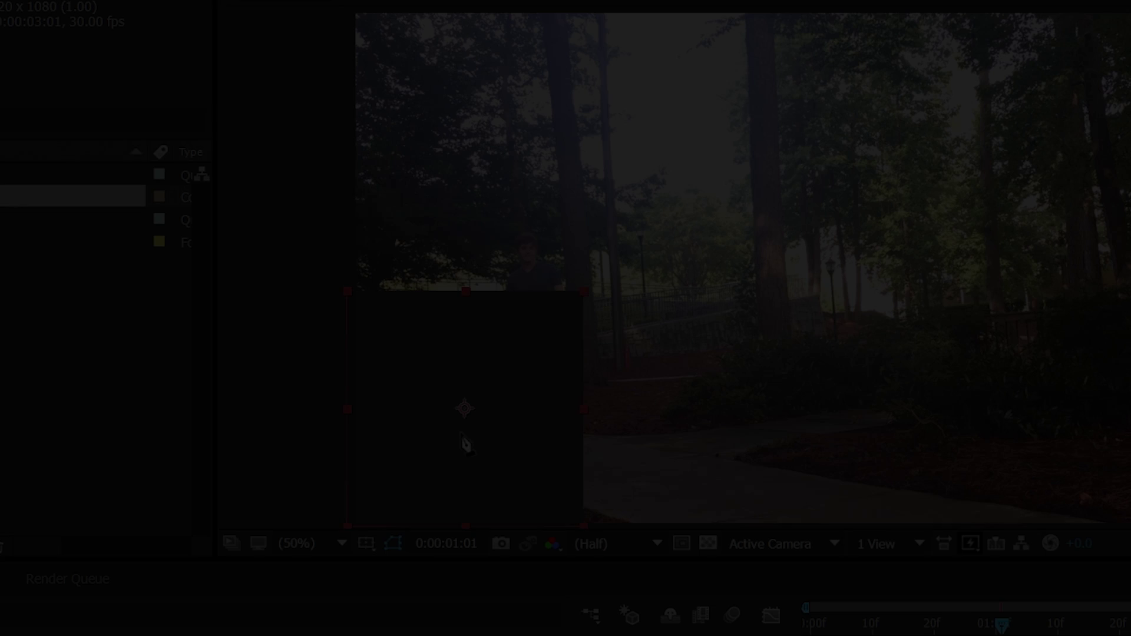
left_click(470, 427)
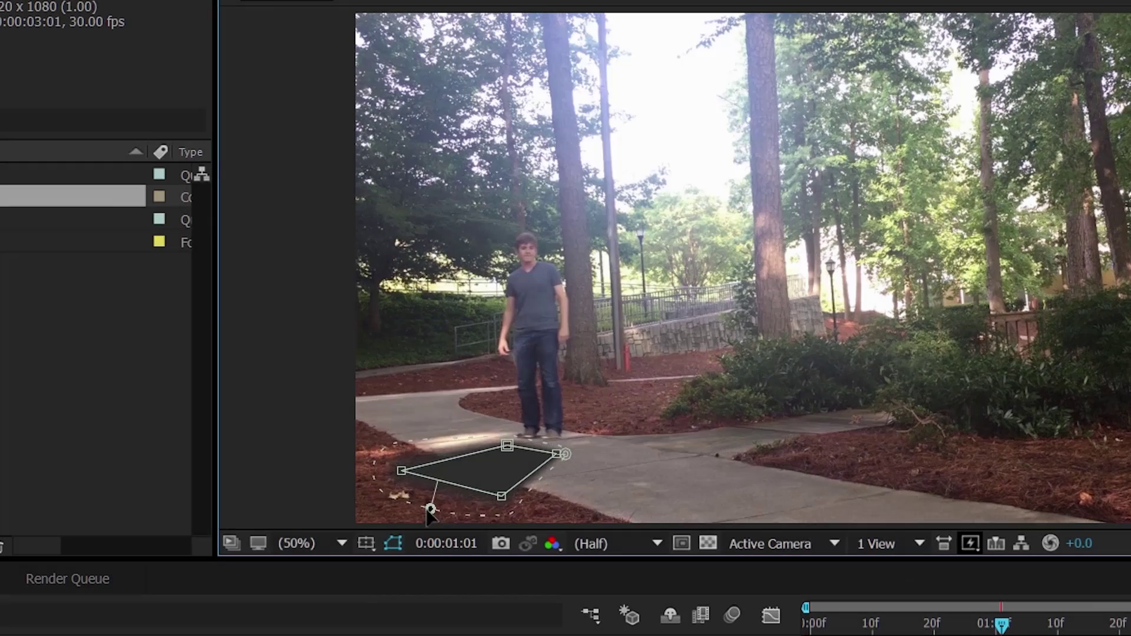
left_click_drag(429, 504, 423, 521)
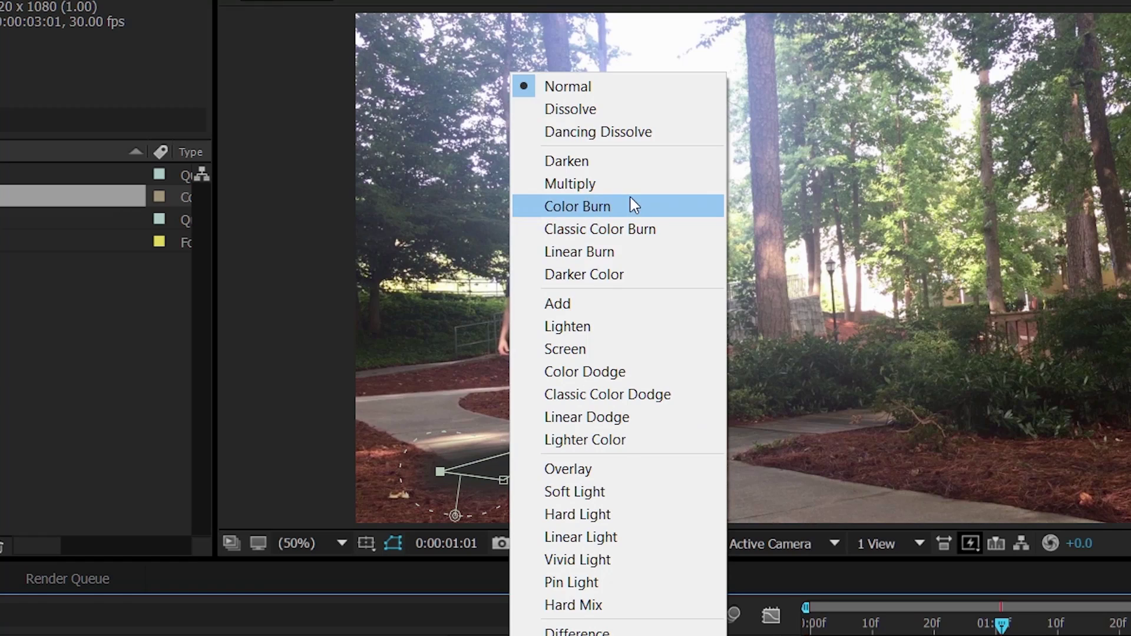
Set the Shadow layer's blending mode to Multiply and its opacity to 26%
left_click(625, 184)
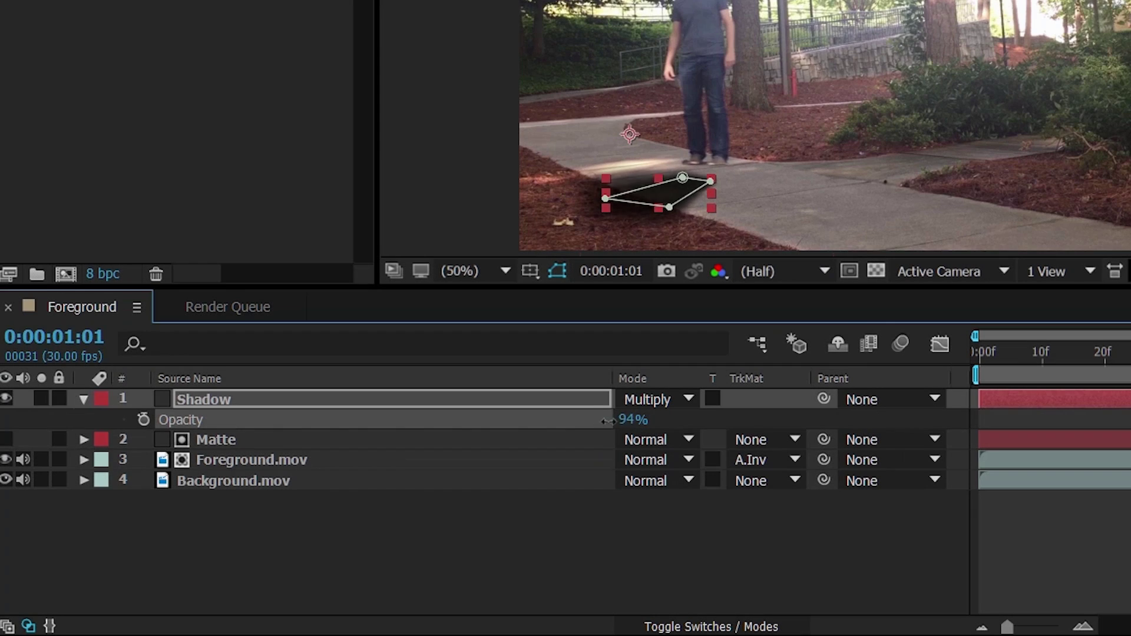
left_click_drag(629, 419, 528, 425)
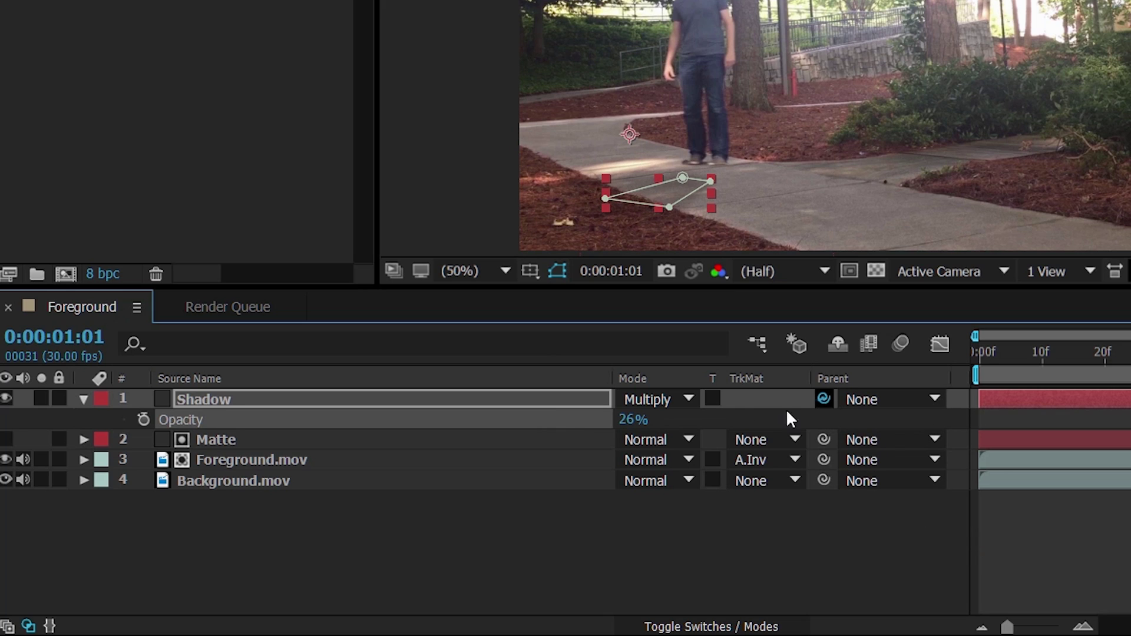
Parent the Shadow layer to the Matte layer and preview the shadow's motion through the composition
left_click_drag(824, 399, 493, 439)
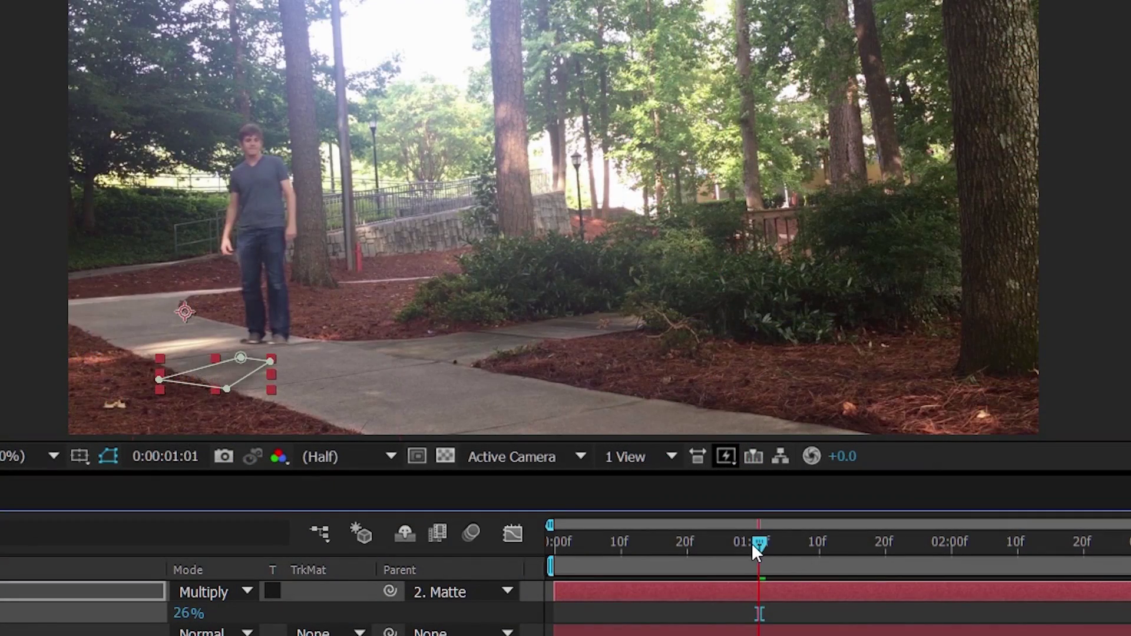
left_click_drag(752, 542, 486, 542)
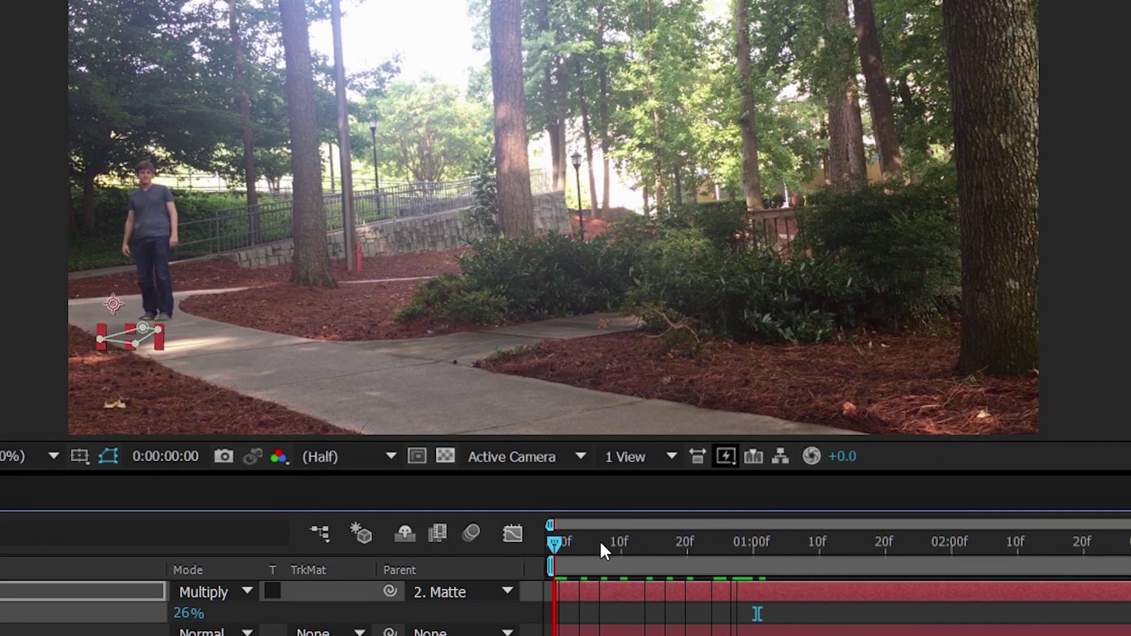
left_click_drag(600, 541, 1039, 603)
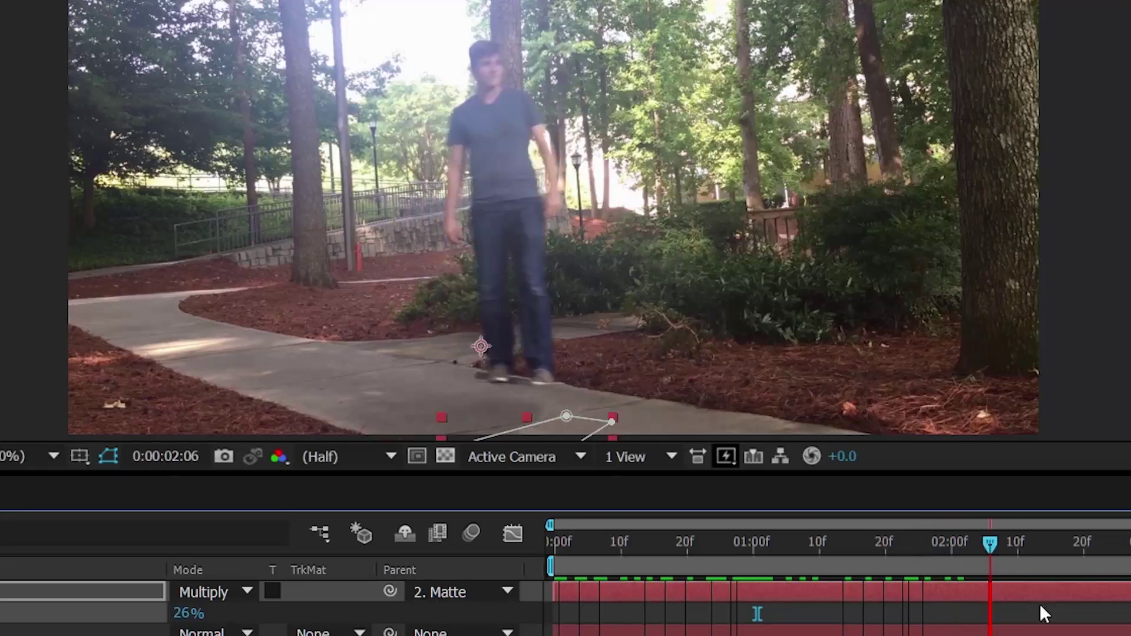
key("KP_0")
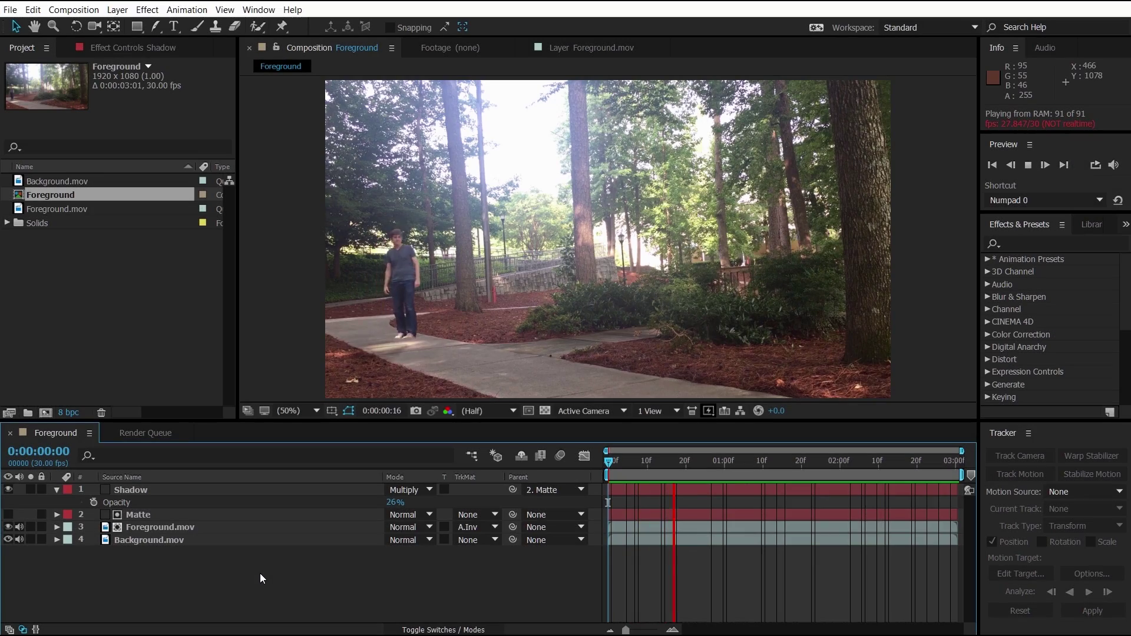